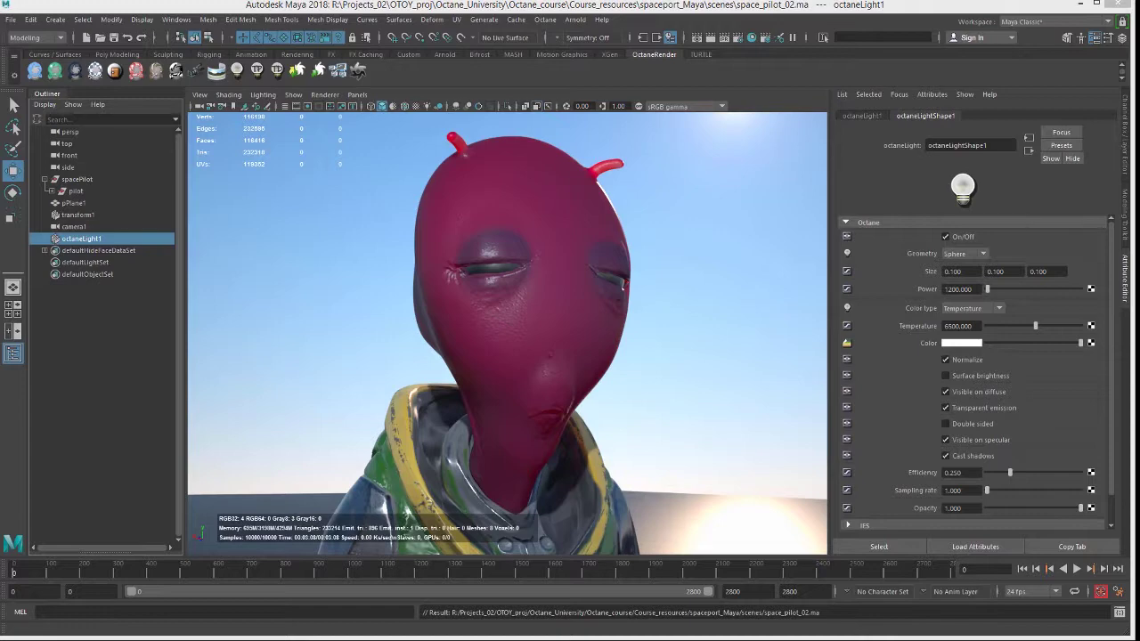
# Step: Open the attributes of the octanePasses1 render passes node from the Octane render settings
pyautogui.click(207, 36)
pyautogui.moveTo(124, 275); pyautogui.dragTo(192, 71)
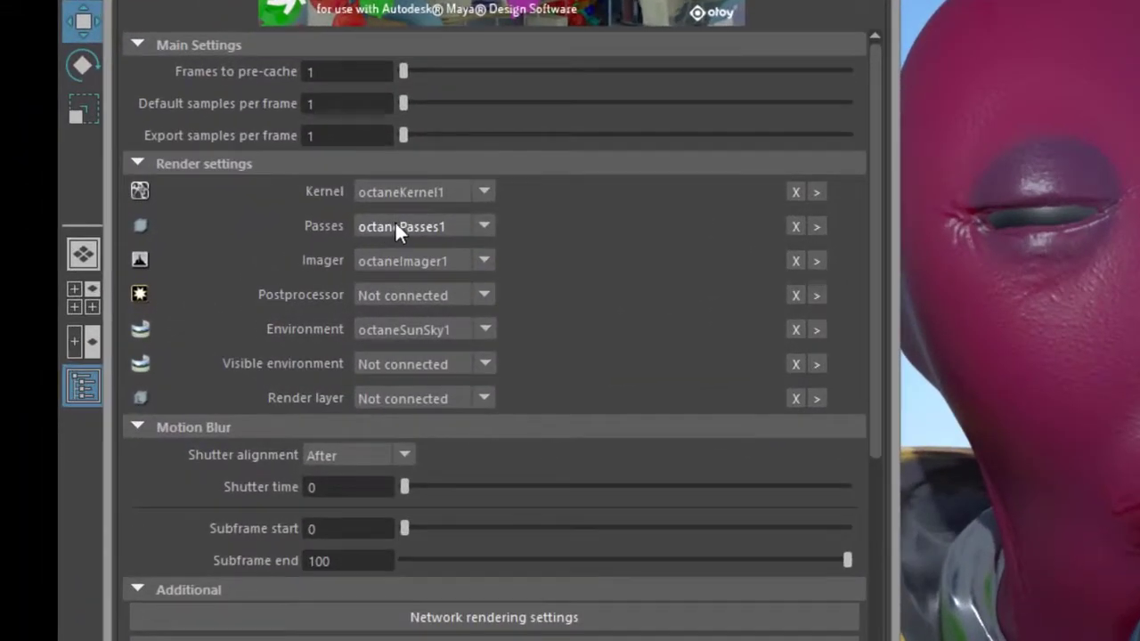
pyautogui.click(396, 226)
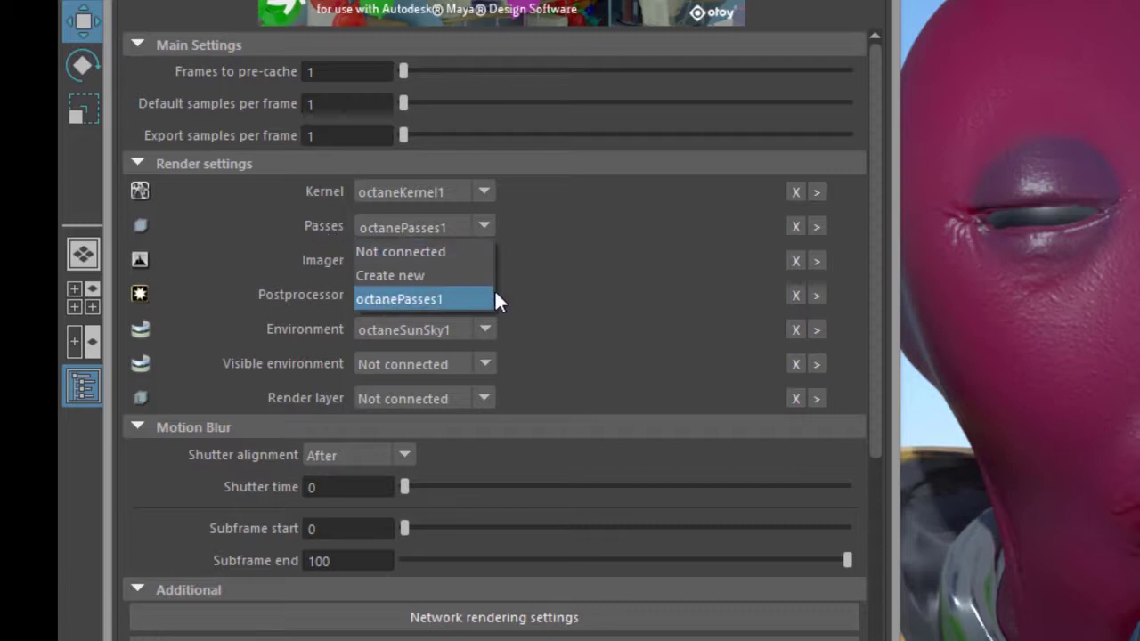
pyautogui.click(588, 300)
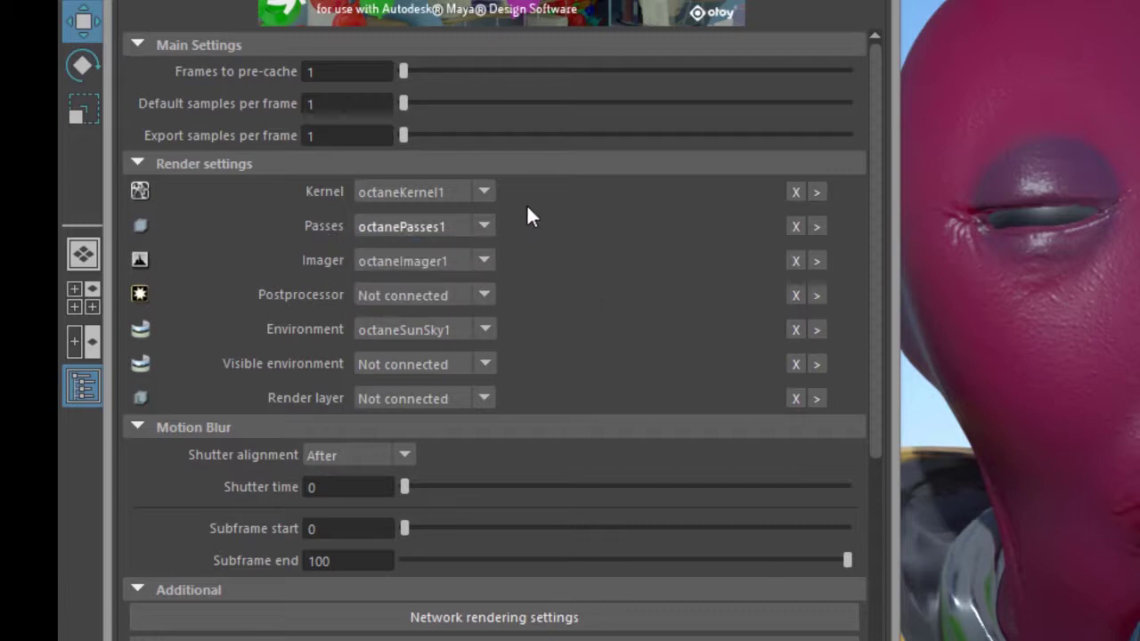
pyautogui.click(816, 227)
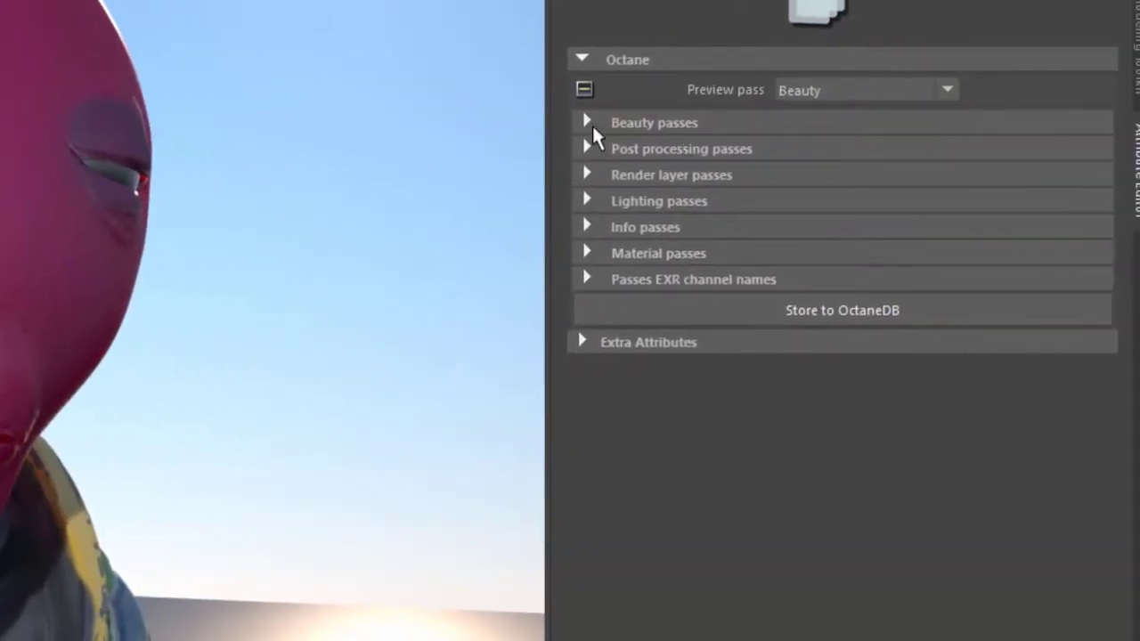
# Step: Expand the Beauty passes of octanePasses1 and set the preview pass to Subsurface scattering
pyautogui.click(586, 121)
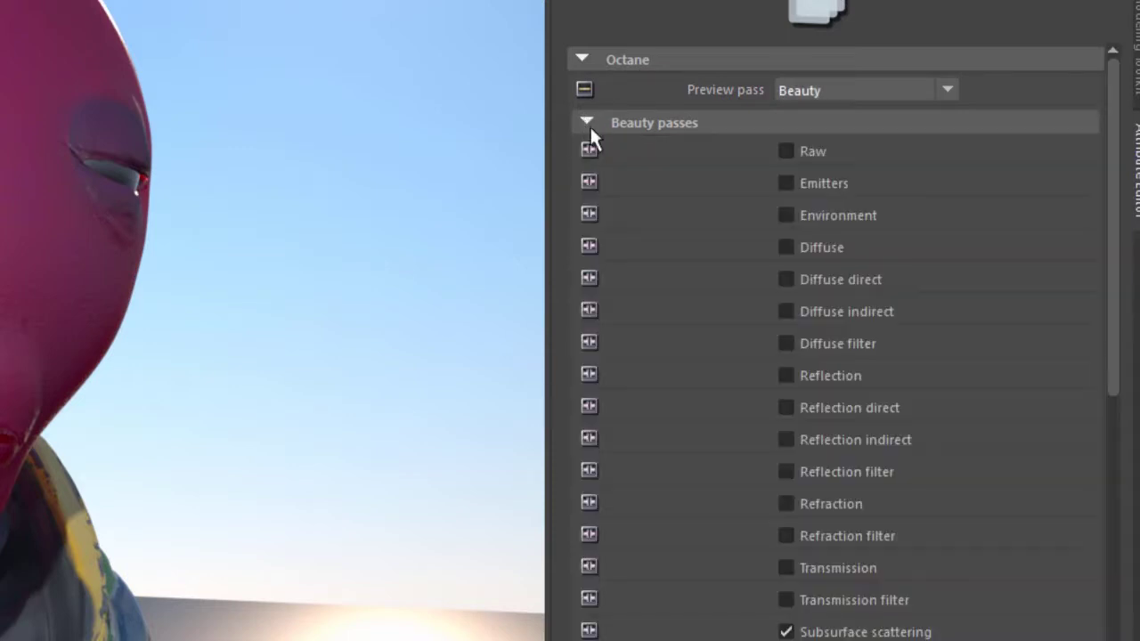
pyautogui.scroll(-3, 855, 347)
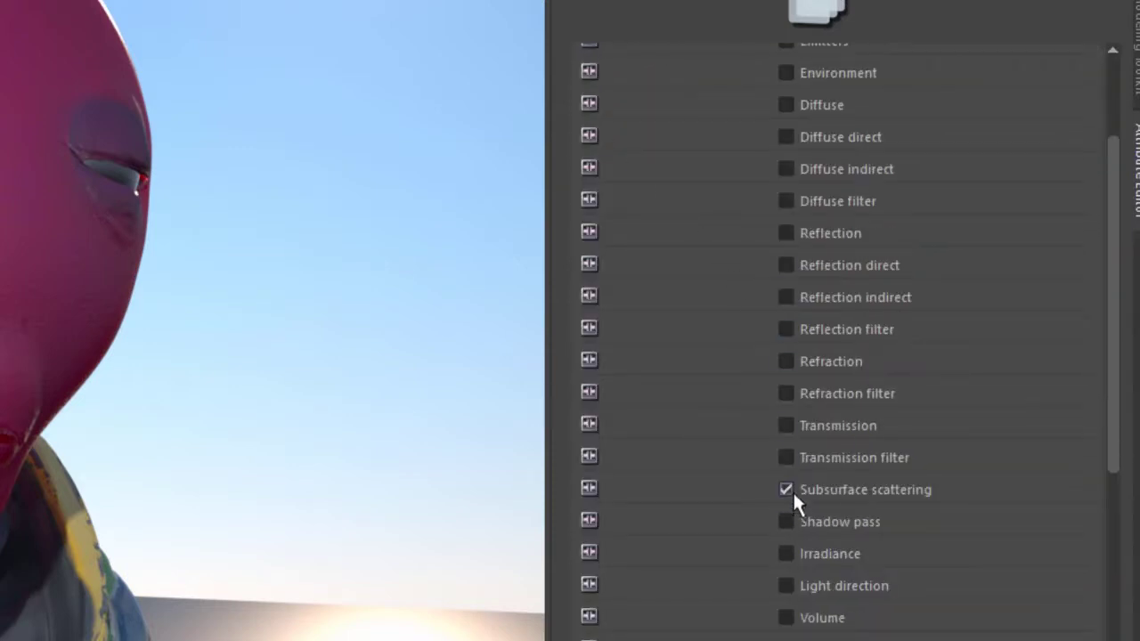
pyautogui.scroll(3, 839, 485)
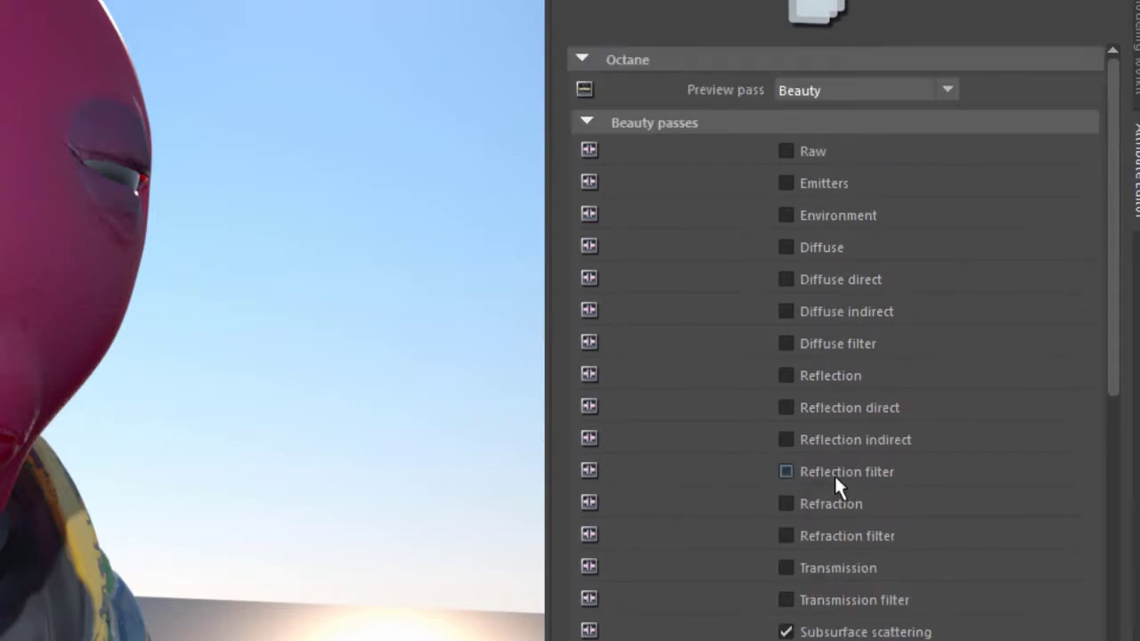
pyautogui.click(802, 91)
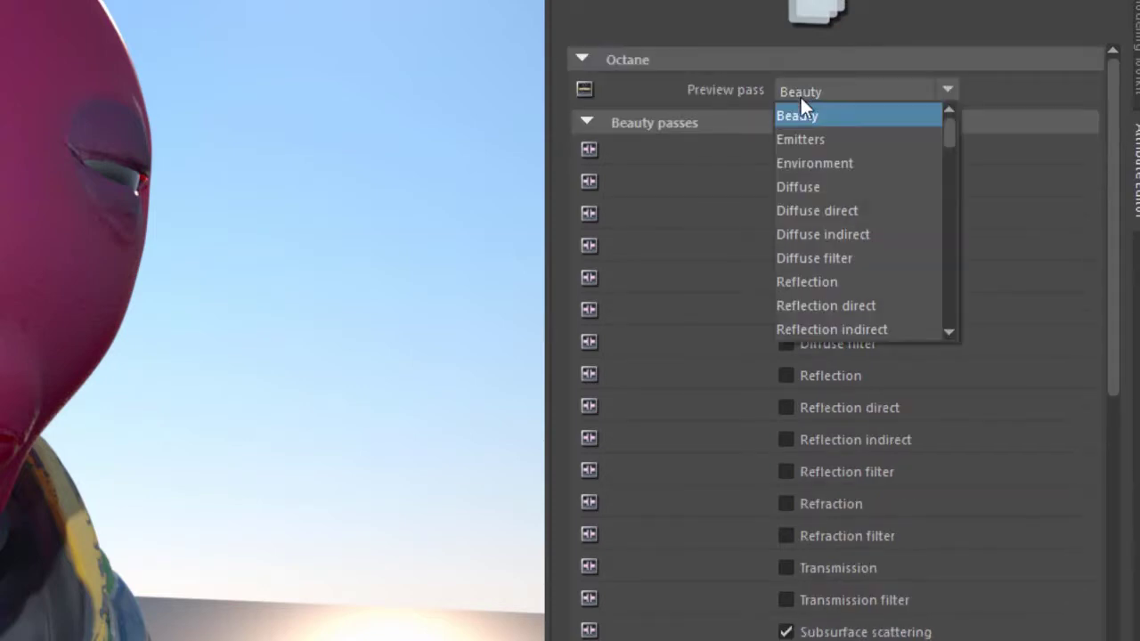
pyautogui.scroll(-2, 843, 253)
pyautogui.scroll(-3, 844, 252)
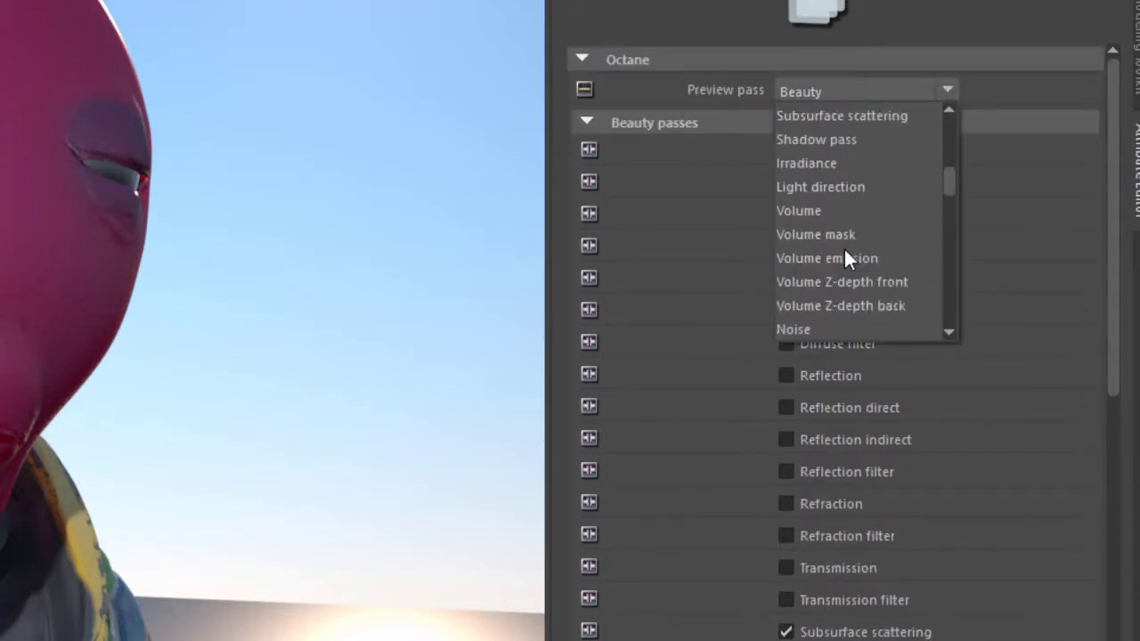
pyautogui.click(806, 114)
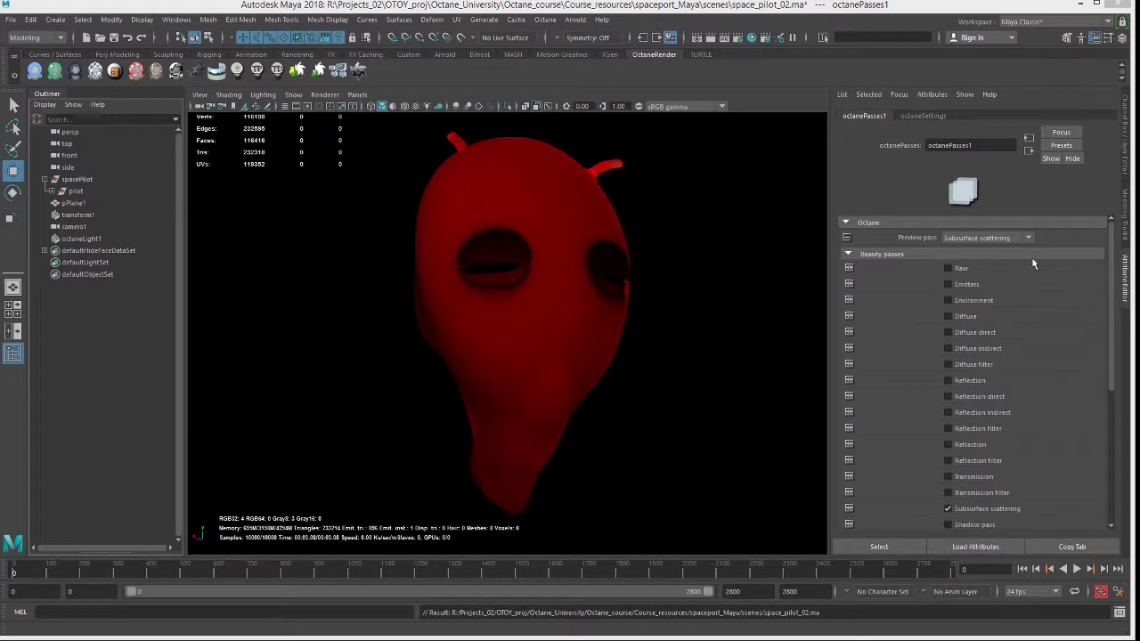
# Step: Set the preview pass back to Beauty and undo the last selection
pyautogui.click(975, 237)
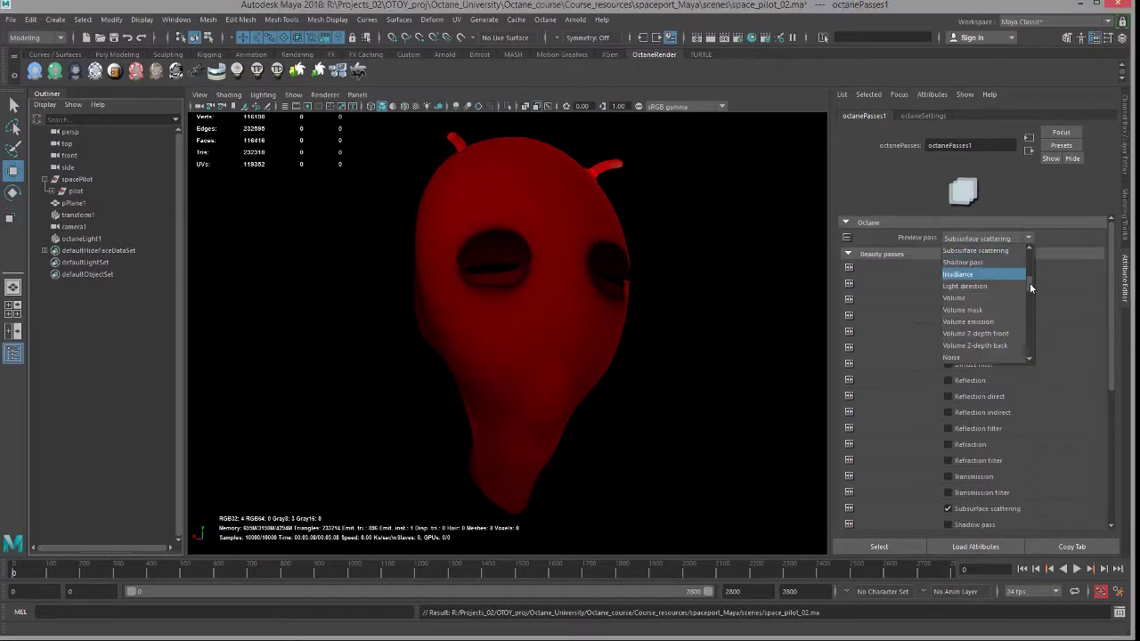
pyautogui.moveTo(1030, 282); pyautogui.dragTo(1029, 249)
pyautogui.click(1005, 252)
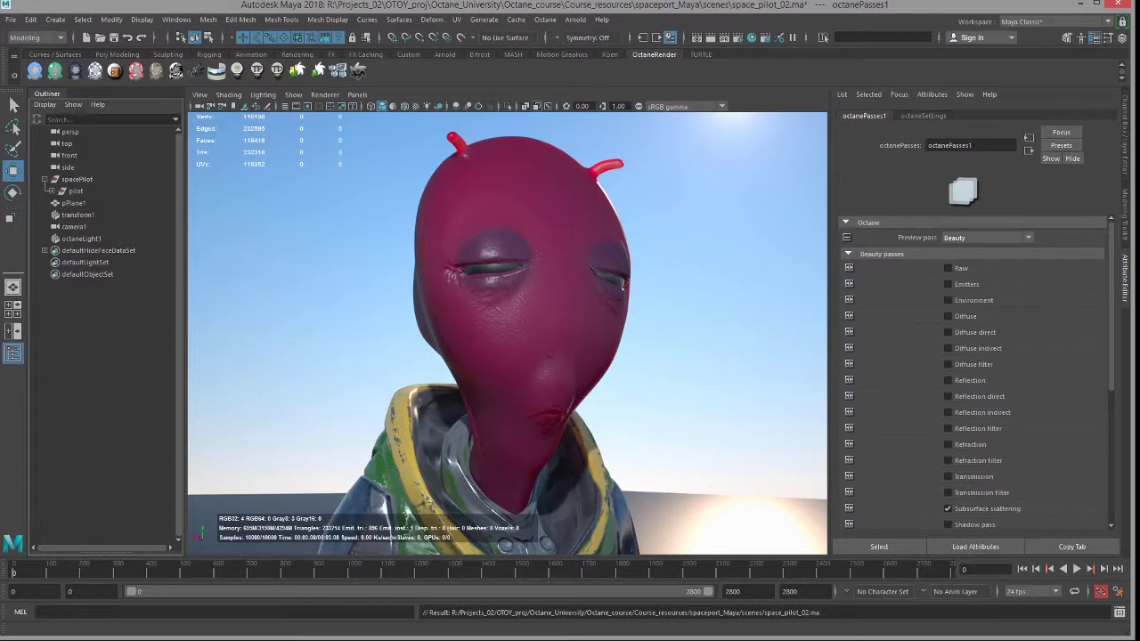
pyautogui.hotkey('ctrl', 'z')
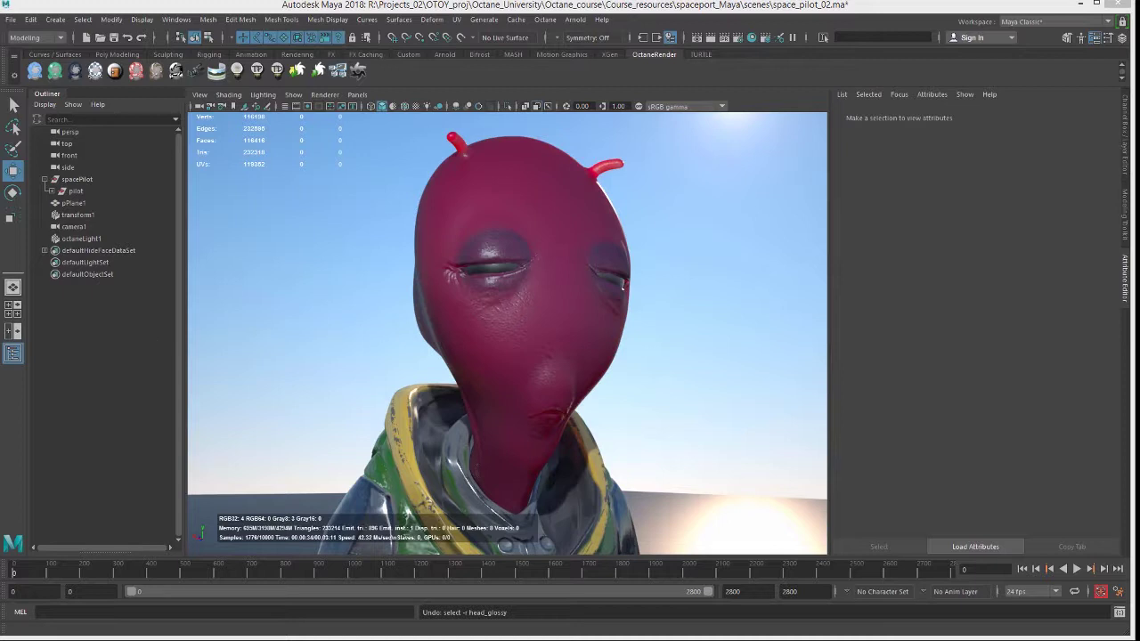
# Step: Move the octaneMixMaterial3 node slightly lower in the Hypershade graph and select the head_glossy material to show its attributes
pyautogui.moveTo(0, 233); pyautogui.dragTo(794, 65)
pyautogui.keyDown('alt'); pyautogui.moveTo(681, 400); pyautogui.dragTo(695, 566, button='middle'); pyautogui.keyUp('alt')
pyautogui.keyDown('alt'); pyautogui.moveTo(629, 416); pyautogui.dragTo(684, 382, button='middle'); pyautogui.keyUp('alt')
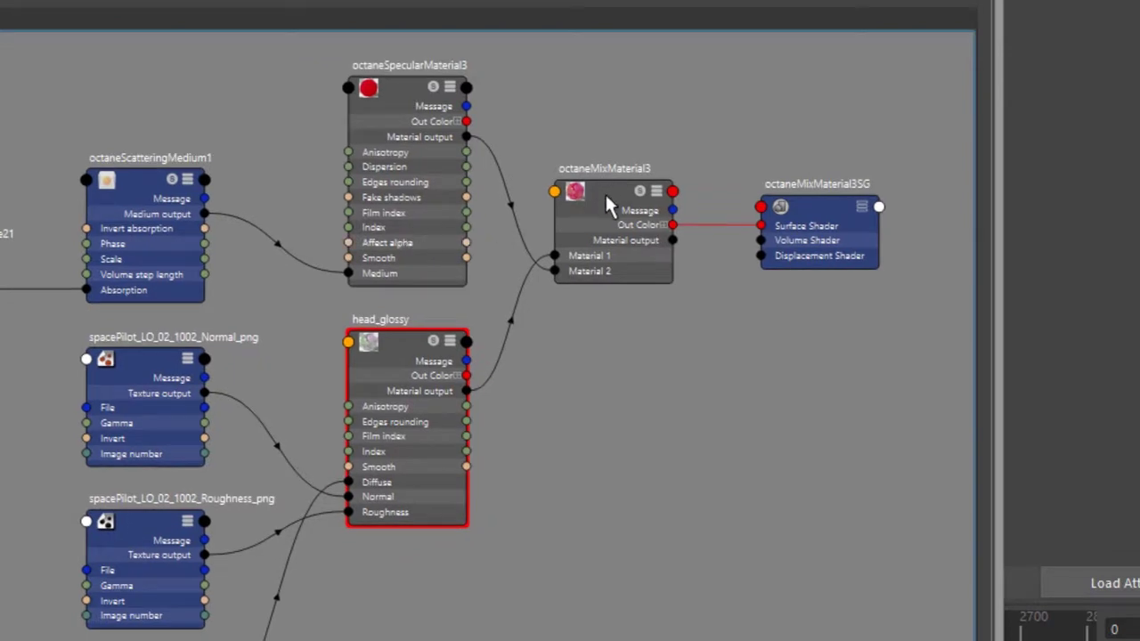
pyautogui.click(605, 192)
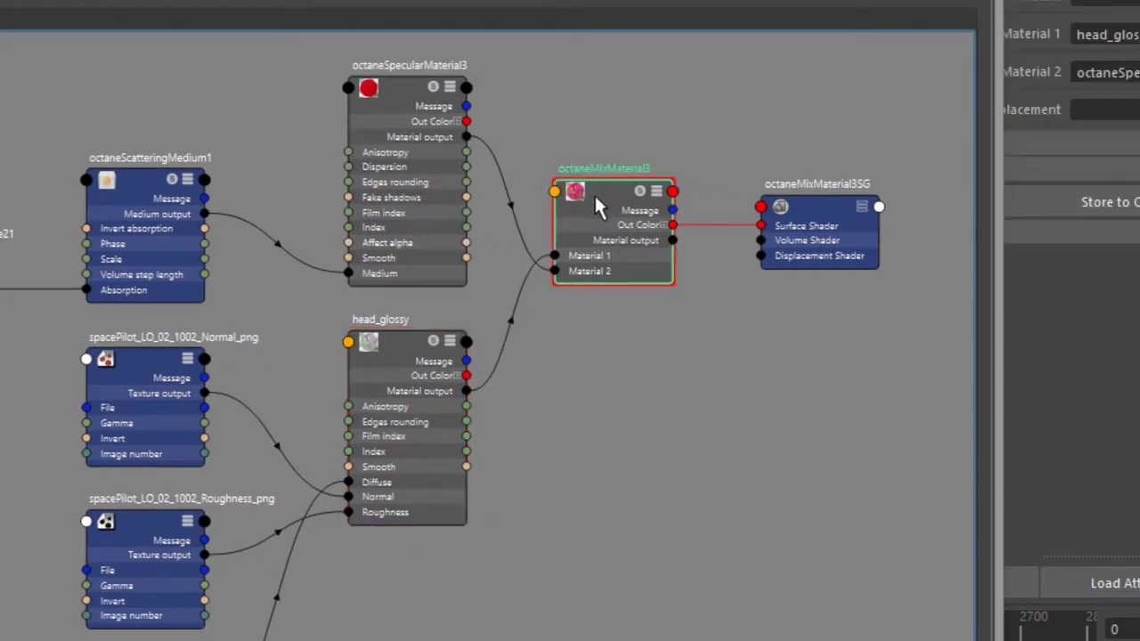
pyautogui.moveTo(593, 191); pyautogui.dragTo(606, 245)
pyautogui.keyDown('alt'); pyautogui.moveTo(473, 397); pyautogui.dragTo(445, 271, button='middle'); pyautogui.keyUp('alt')
pyautogui.click(396, 216)
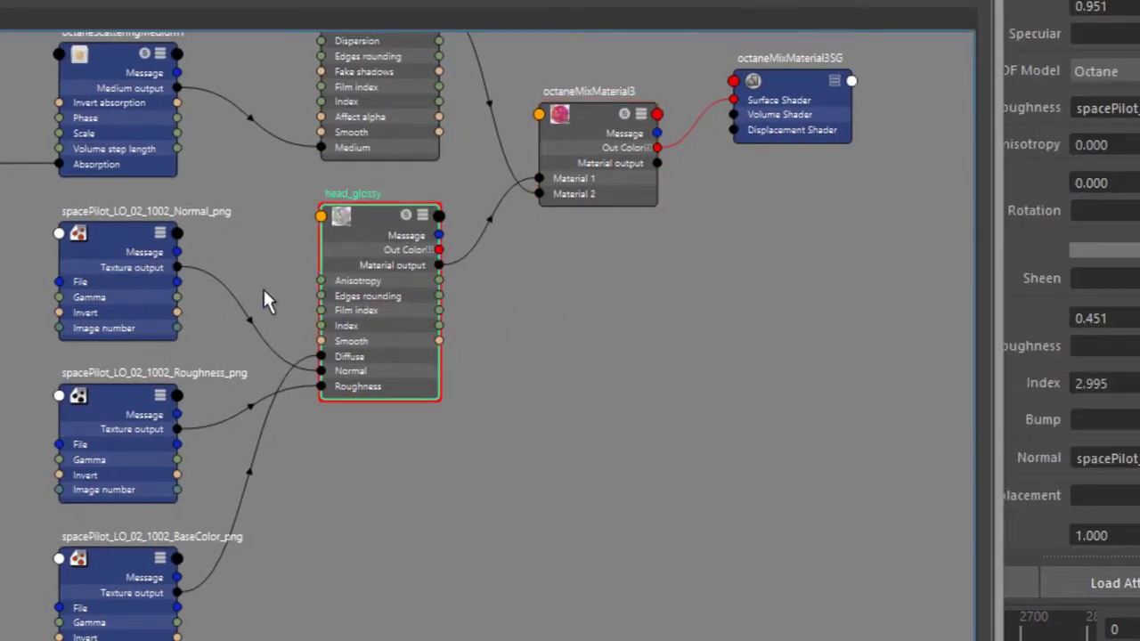
pyautogui.keyDown('alt'); pyautogui.moveTo(262, 288); pyautogui.dragTo(183, 339, button='middle'); pyautogui.keyUp('alt')
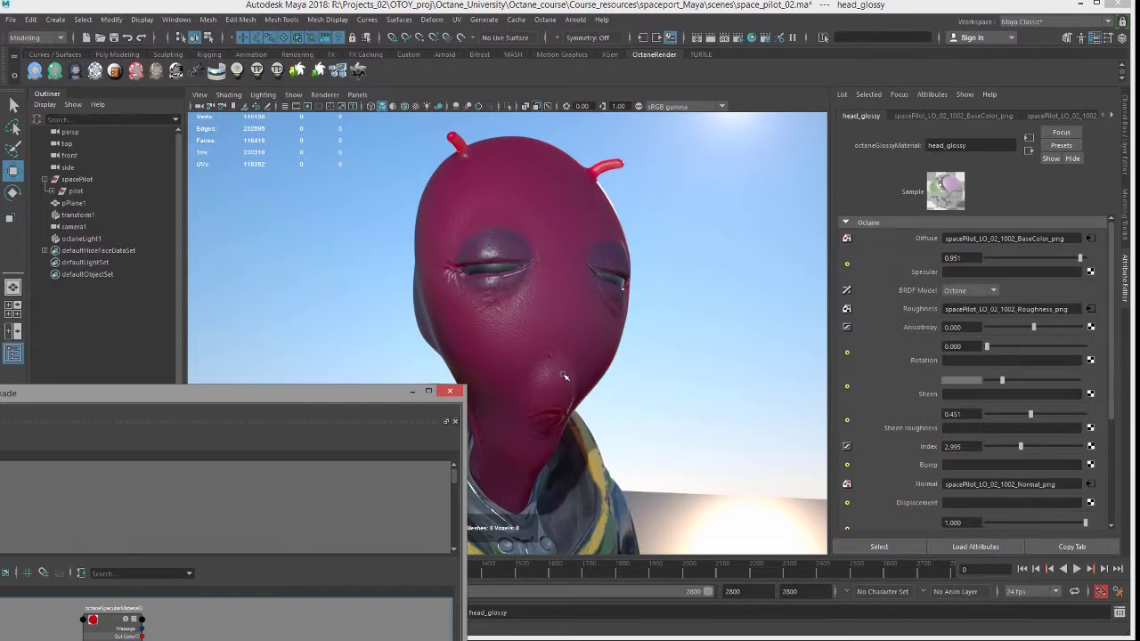
# Step: Examine the octaneSpecularMaterial3 node and the octaneScatteringMedium1 node feeding its Medium input in the Hypershade graph
pyautogui.moveTo(345, 398); pyautogui.dragTo(635, 67)
pyautogui.scroll(5, 489, 400)
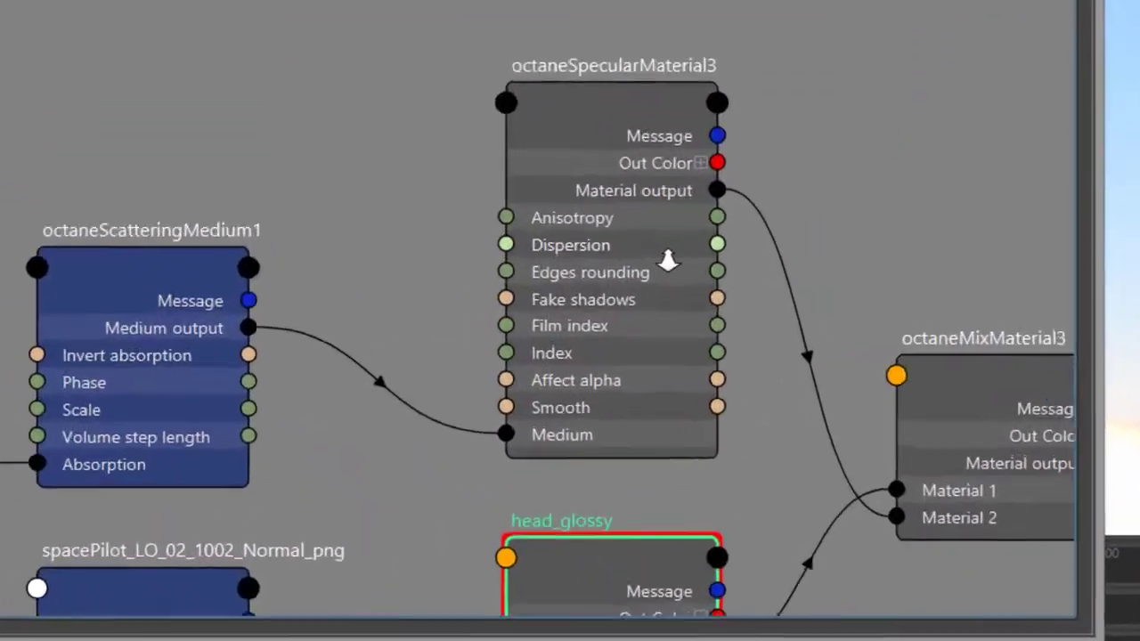
pyautogui.keyDown('alt'); pyautogui.moveTo(573, 97); pyautogui.dragTo(669, 52, button='middle'); pyautogui.keyUp('alt')
pyautogui.click(723, 70)
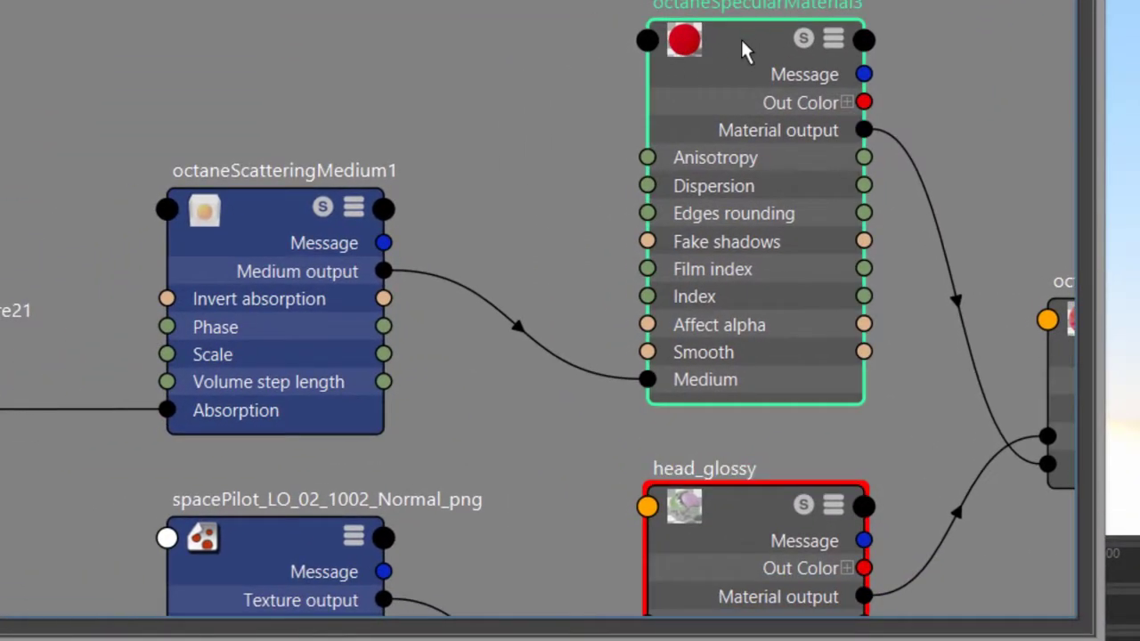
pyautogui.click(298, 202)
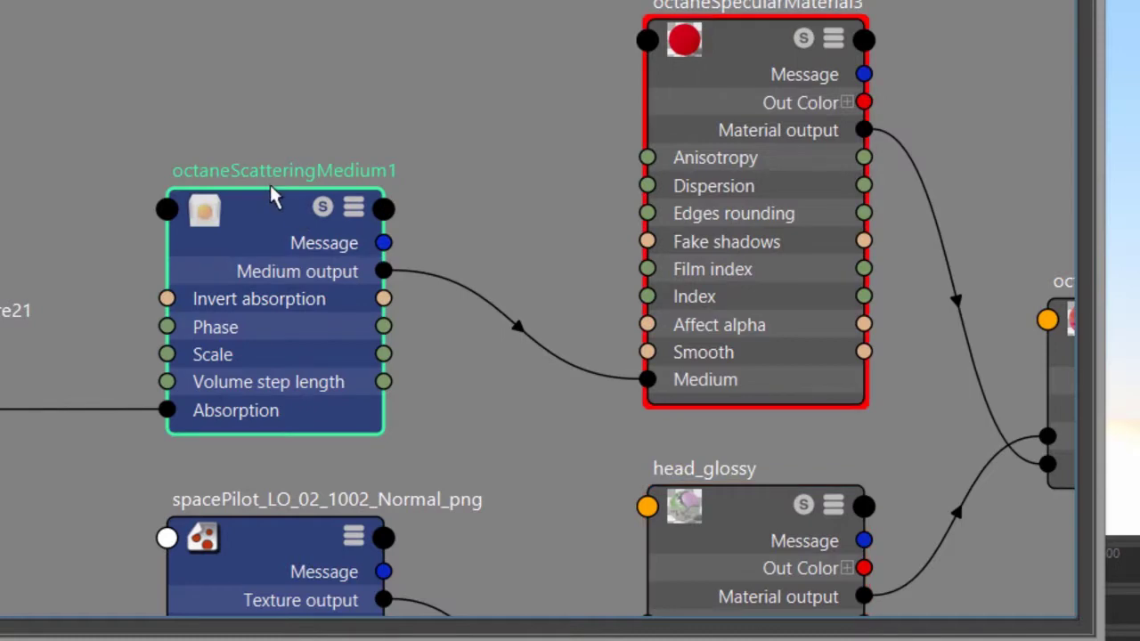
pyautogui.moveTo(384, 271); pyautogui.dragTo(651, 381)
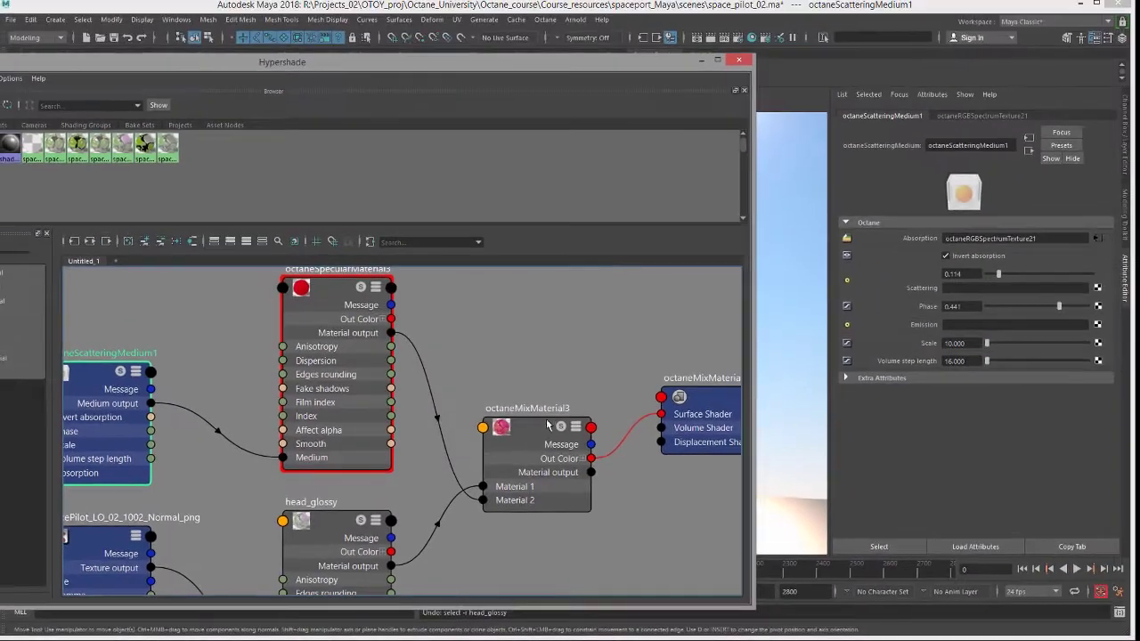
# Step: Compare octaneMixMaterial3 with its mix amount at 0 and at 1, and set the amount to 0.199
pyautogui.click(1064, 323)
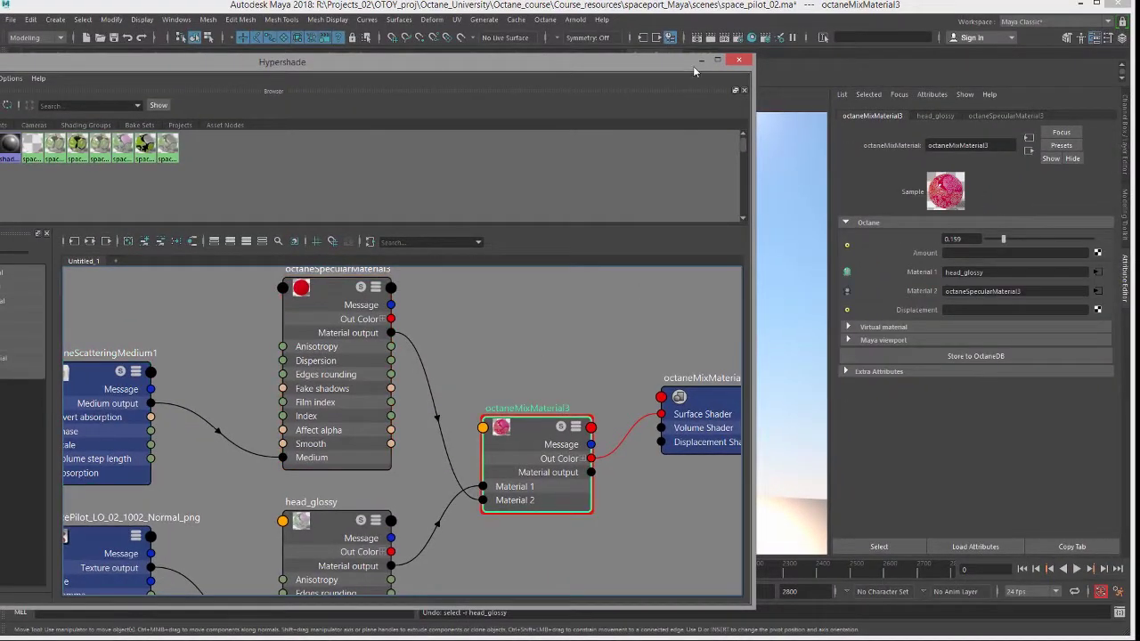
pyautogui.moveTo(633, 64); pyautogui.dragTo(12, 354)
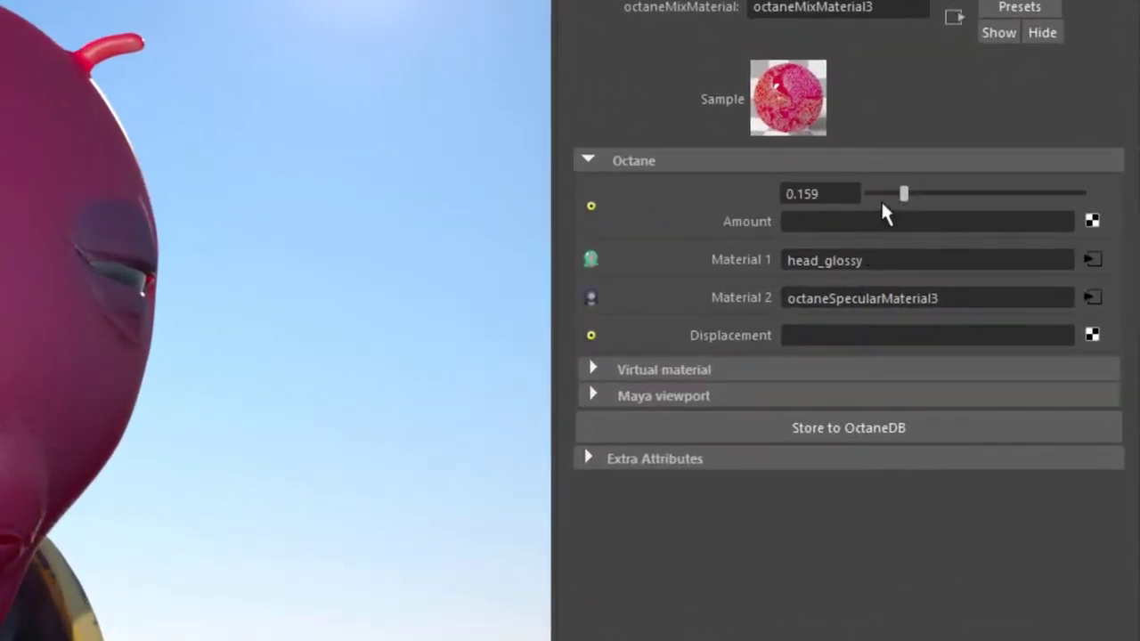
pyautogui.moveTo(881, 196); pyautogui.dragTo(862, 194)
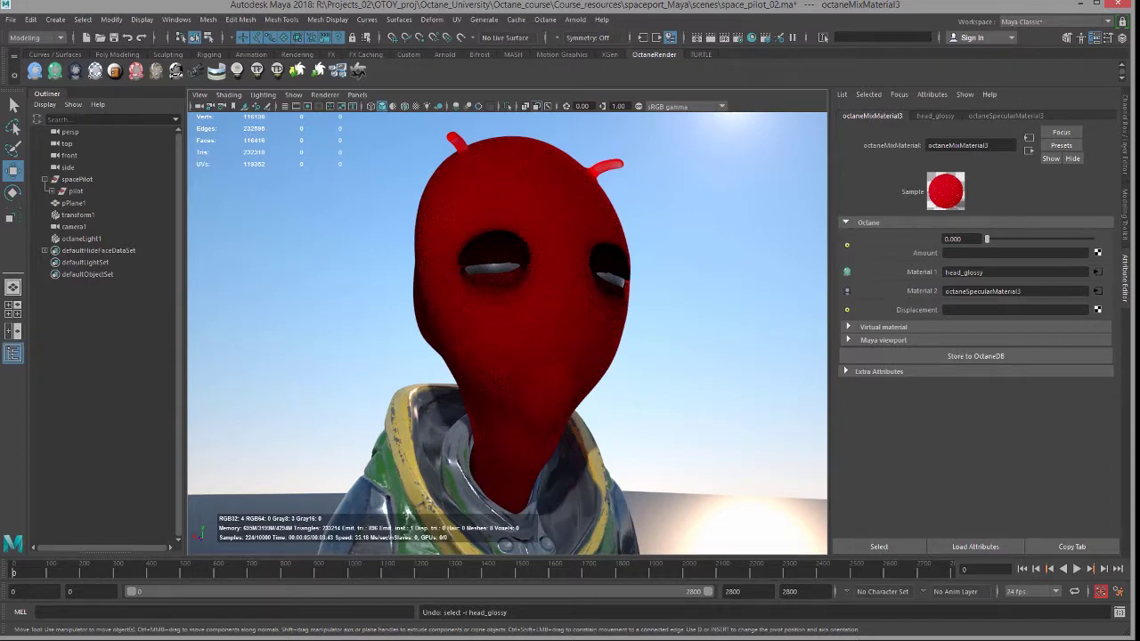
pyautogui.moveTo(1068, 236); pyautogui.dragTo(1097, 239)
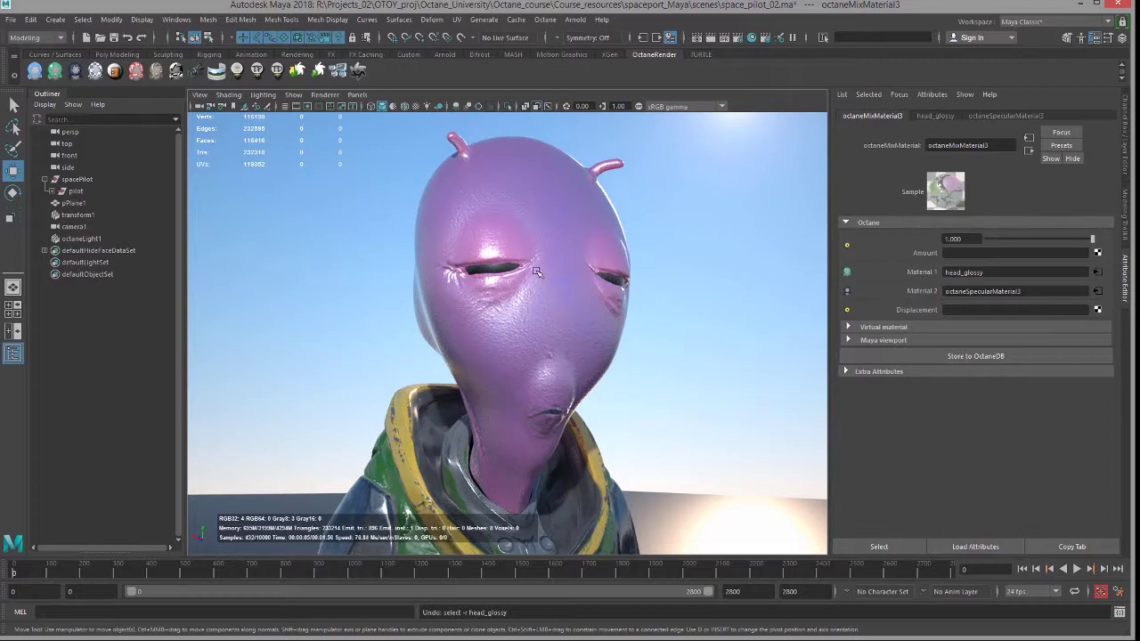
pyautogui.moveTo(1024, 239); pyautogui.dragTo(1007, 239)
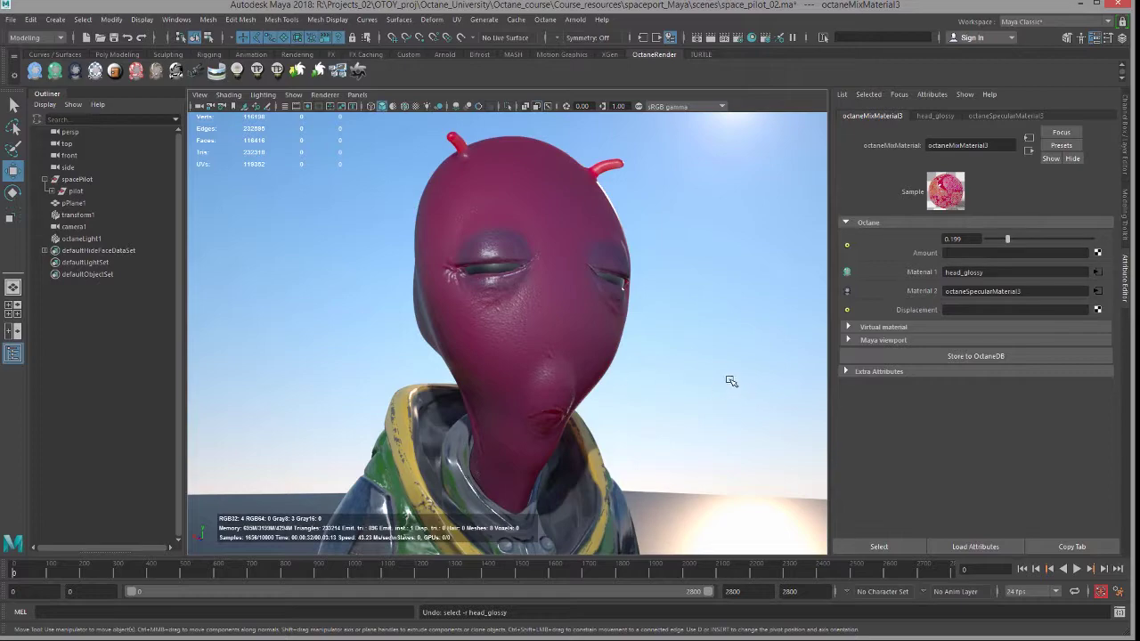
# Step: Select octaneSpecularMaterial3 in the Hypershade graph to show its attributes, and move the graph window out of the way
pyautogui.click(751, 37)
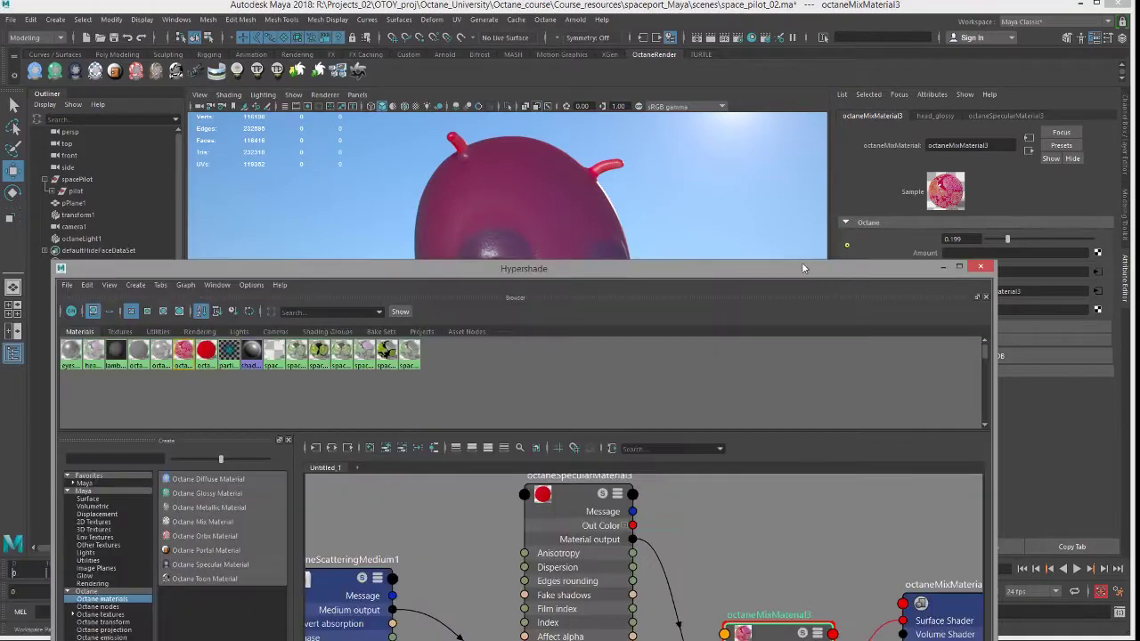
pyautogui.moveTo(445, 267); pyautogui.dragTo(690, 38)
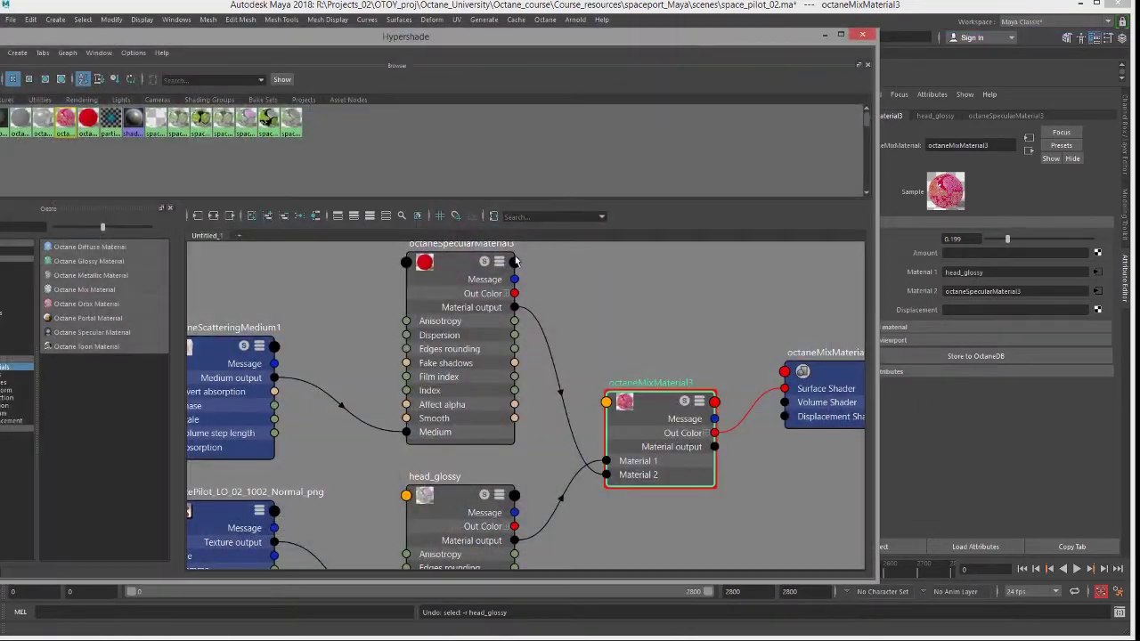
pyautogui.click(449, 272)
pyautogui.moveTo(606, 50); pyautogui.dragTo(5, 624)
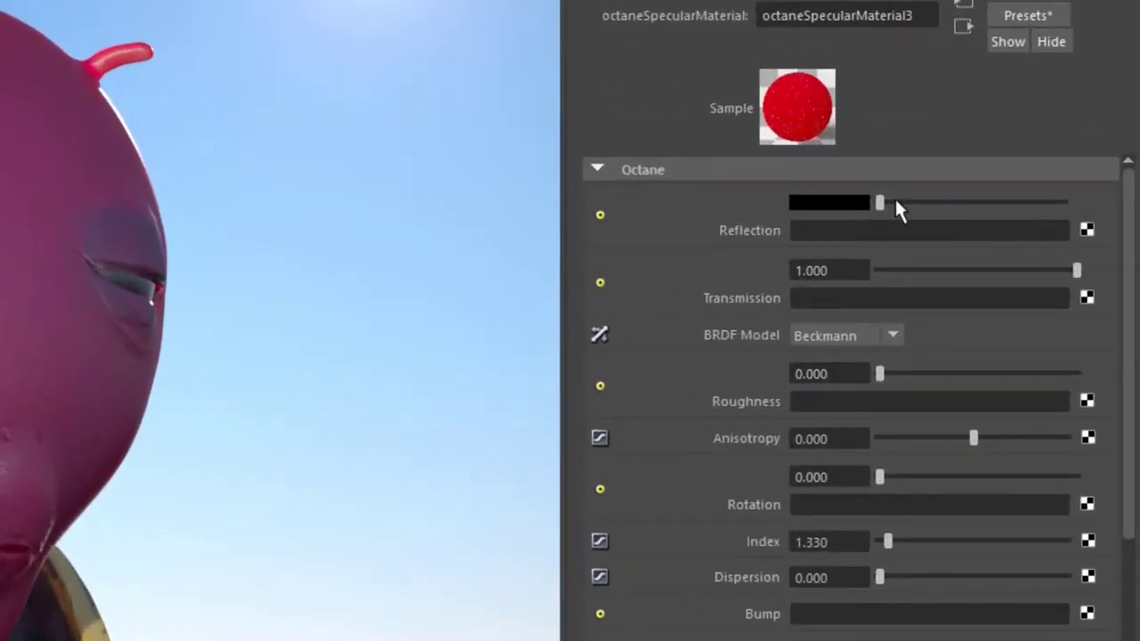
# Step: Try a grey reflection on octaneSpecularMaterial3 and return the reflection to black
pyautogui.moveTo(895, 202); pyautogui.dragTo(914, 204)
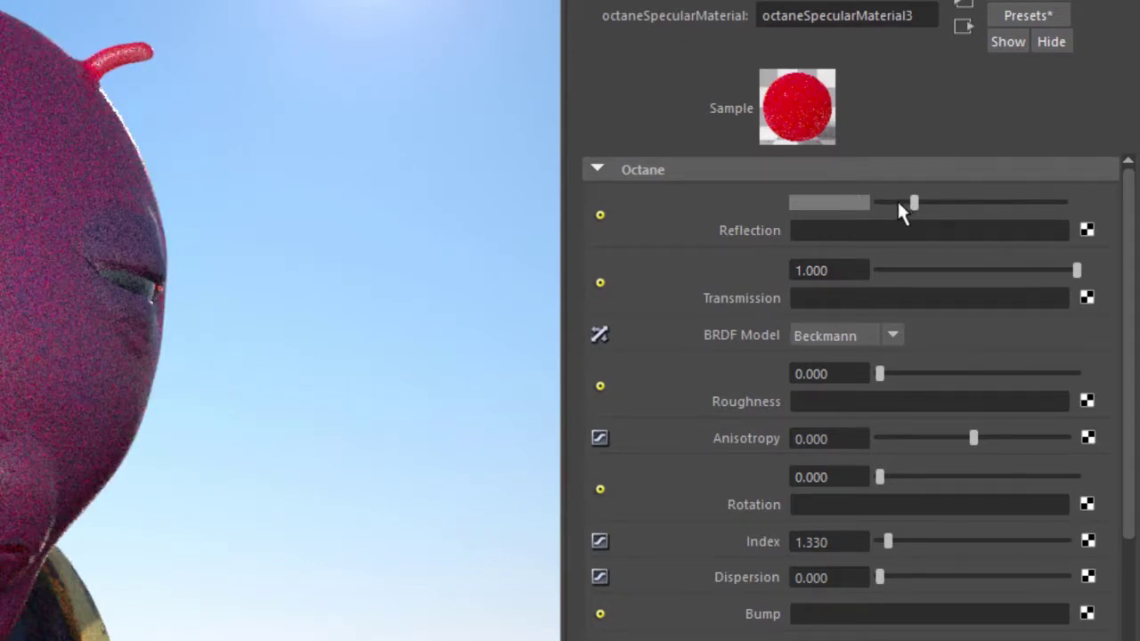
pyautogui.moveTo(898, 204); pyautogui.dragTo(875, 208)
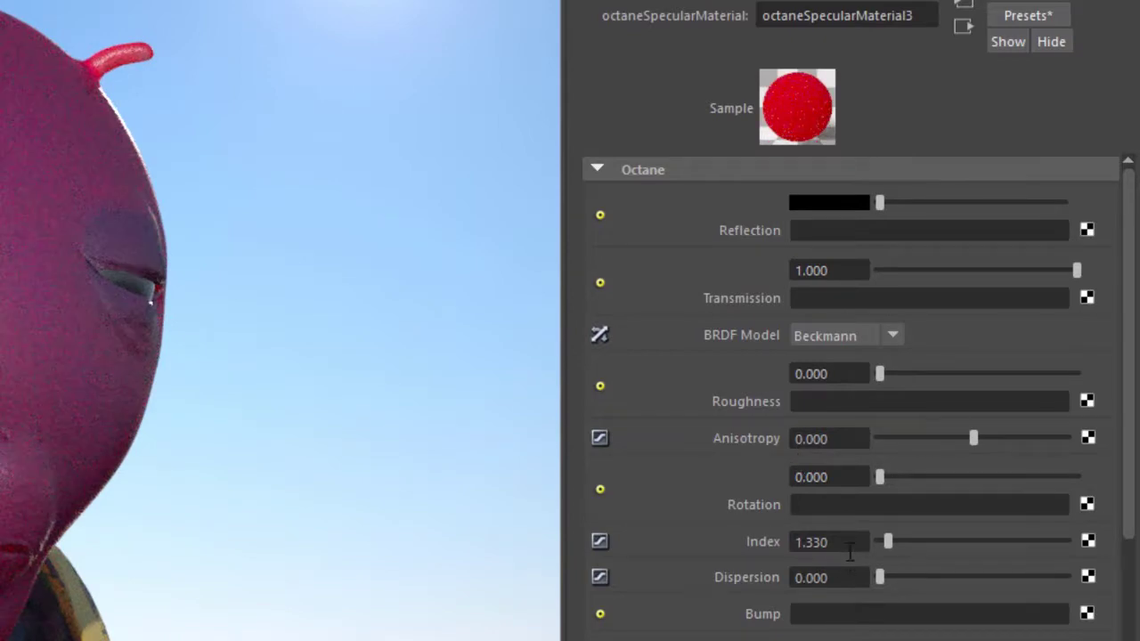
# Step: Review the index, Medium and Fake shadows settings of octaneSpecularMaterial3
pyautogui.moveTo(848, 552); pyautogui.dragTo(793, 545)
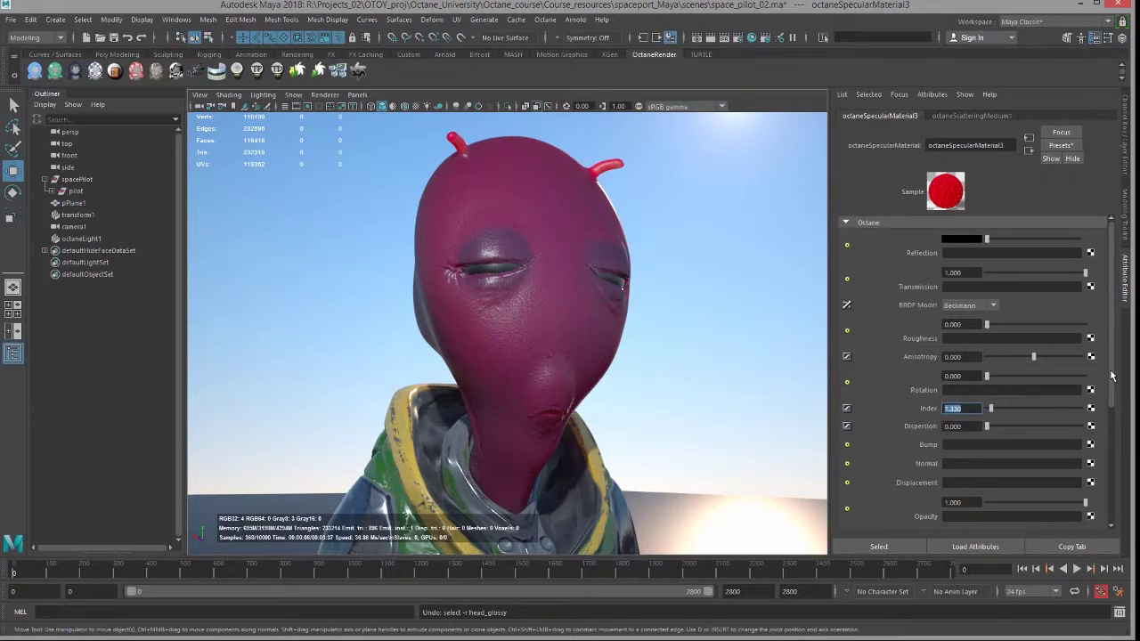
pyautogui.scroll(-3, 1090, 427)
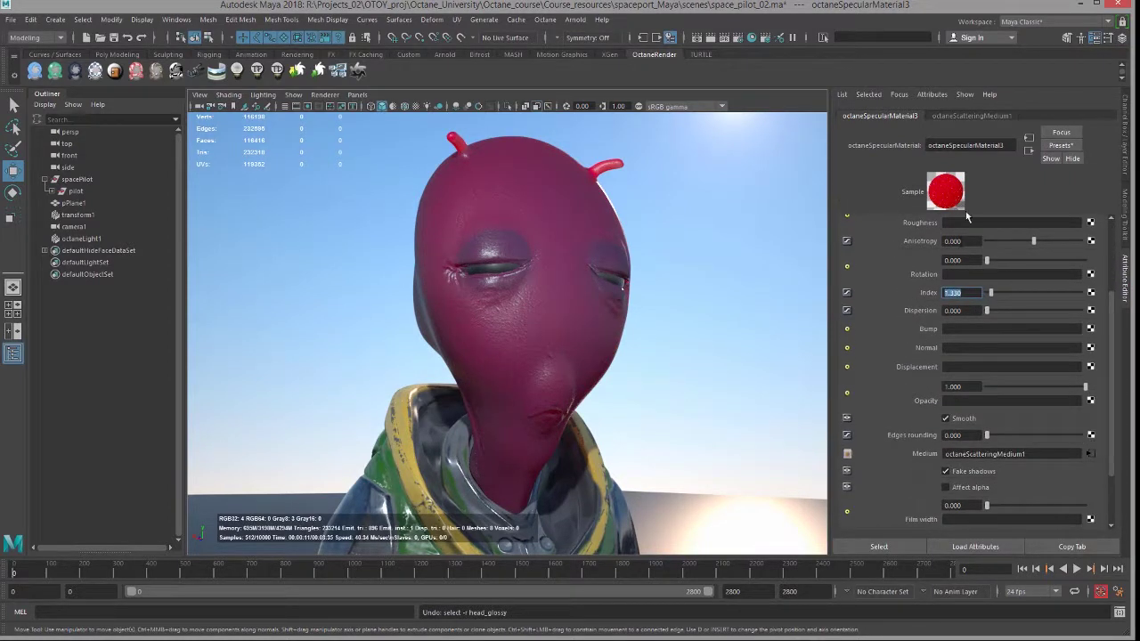
pyautogui.scroll(3, 1113, 332)
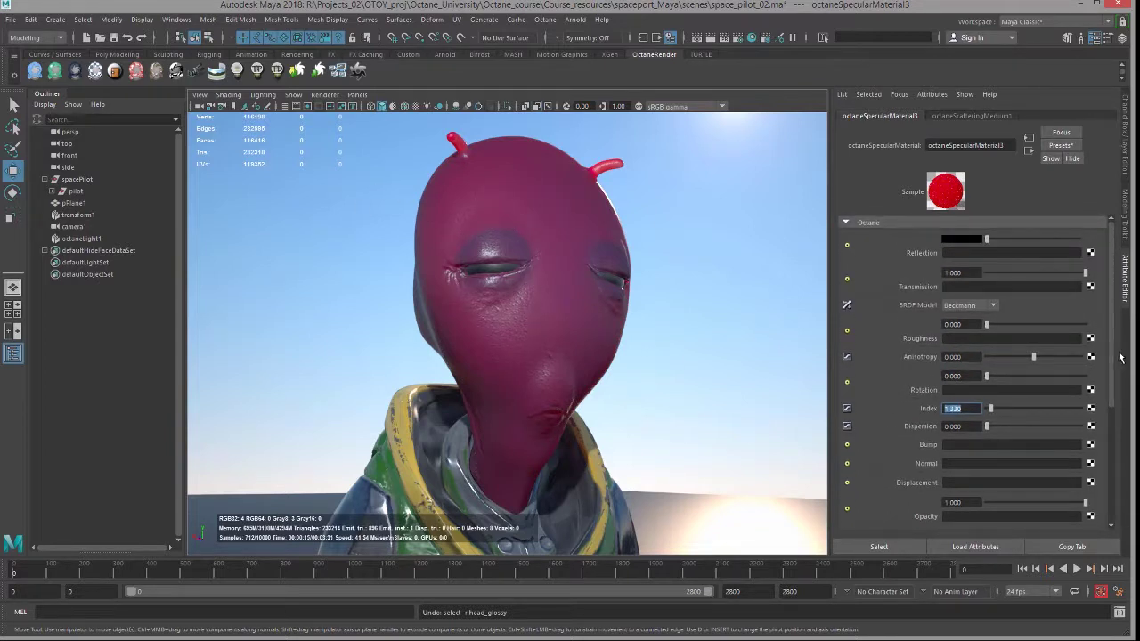
pyautogui.scroll(-5, 1113, 362)
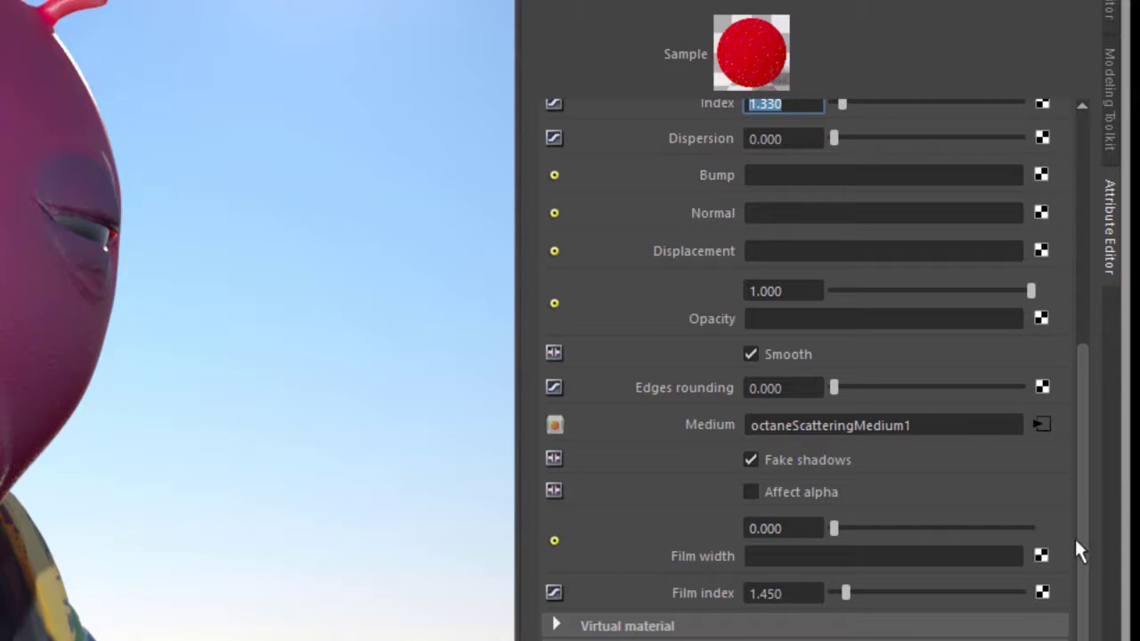
# Step: Inspect octaneScattering­Medium1 of octaneSpecularMaterial3 and the RGB spectrum texture driving its absorption, and return to the medium's attributes
pyautogui.moveTo(1075, 523); pyautogui.dragTo(1039, 245)
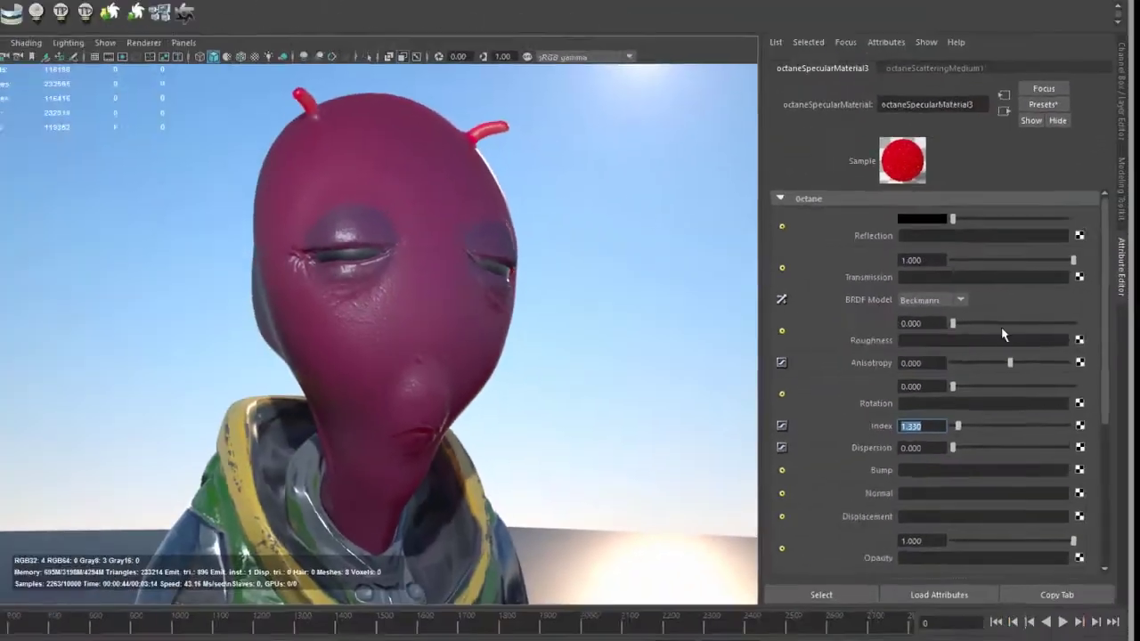
pyautogui.scroll(-5, 1115, 367)
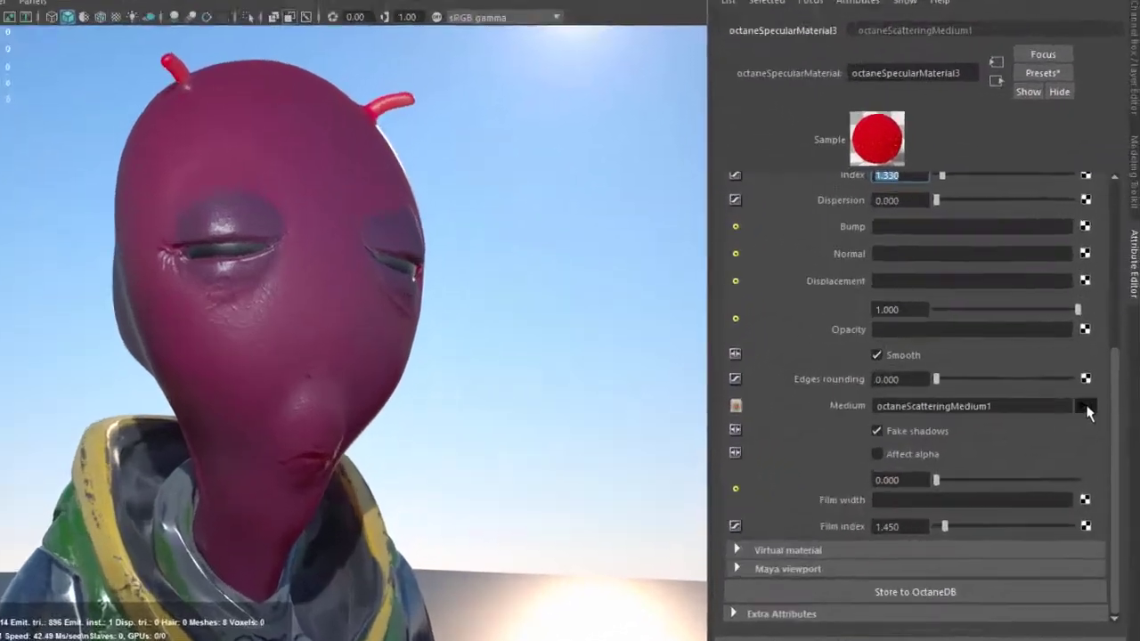
pyautogui.click(1091, 377)
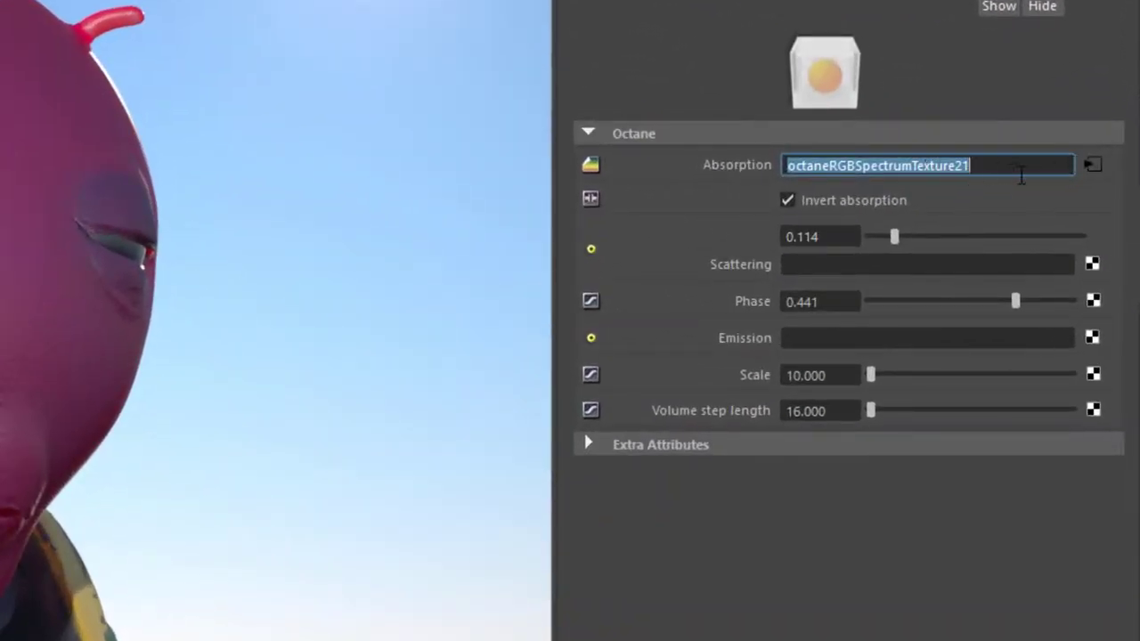
pyautogui.click(1091, 165)
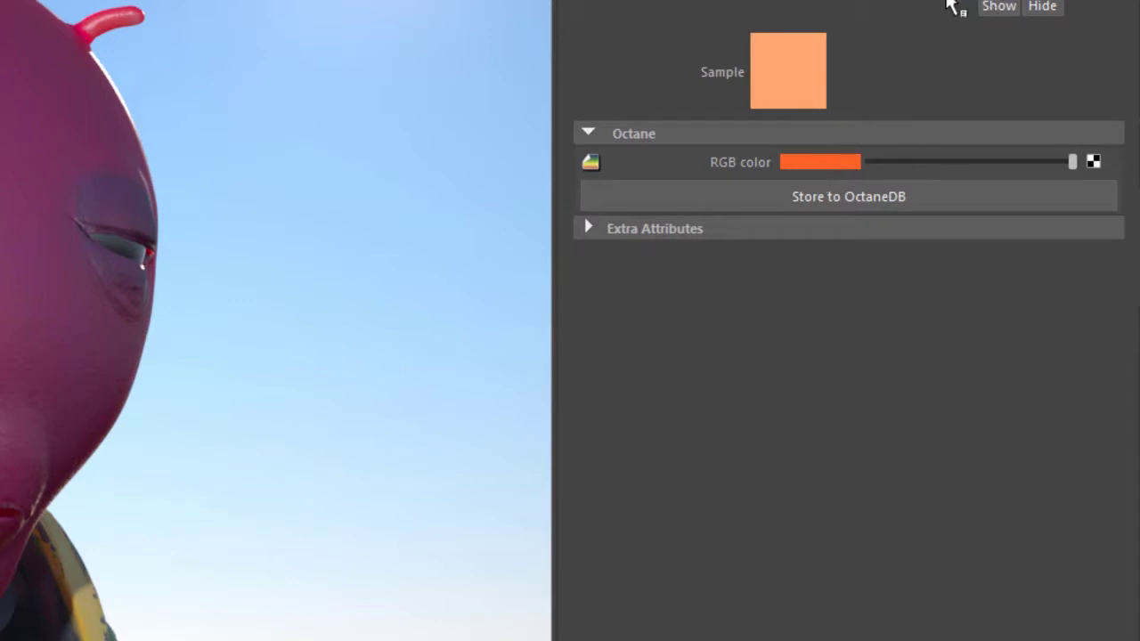
pyautogui.click(949, 4)
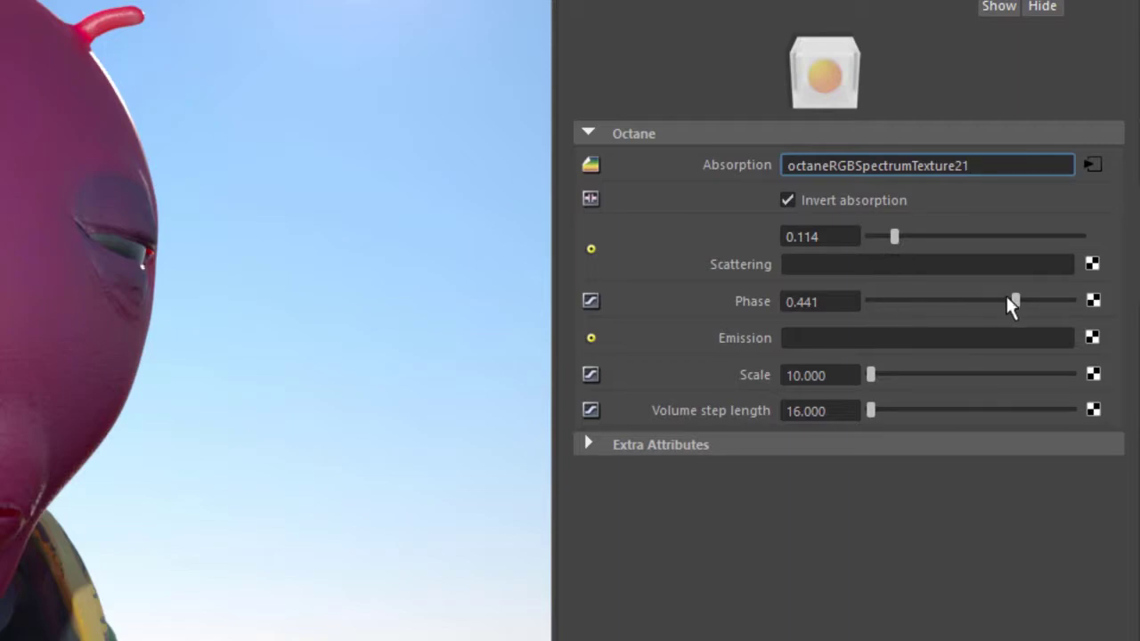
# Step: Compare the scattering medium's phase at -0.869 and 0.869, and set it to 0.131
pyautogui.moveTo(1006, 295); pyautogui.dragTo(884, 307)
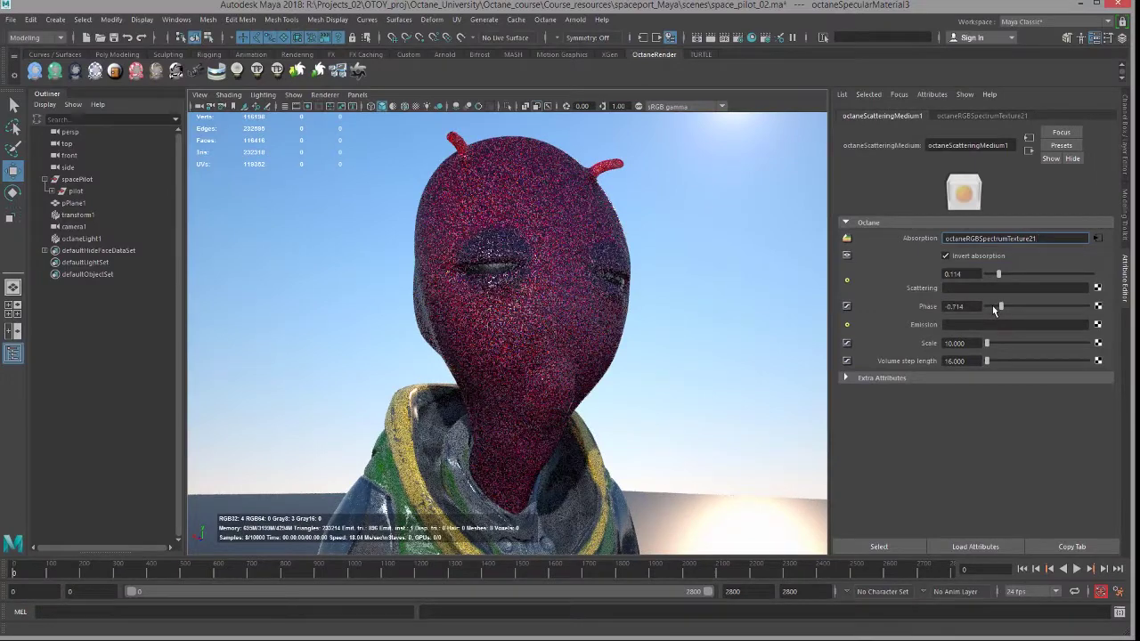
pyautogui.moveTo(993, 309); pyautogui.dragTo(993, 309)
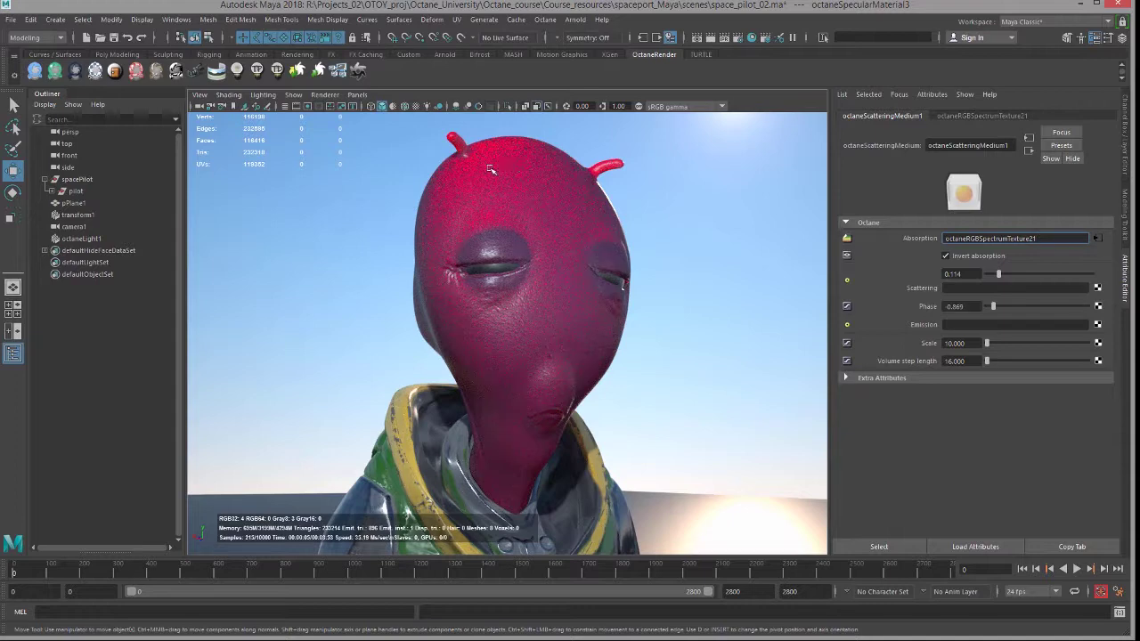
pyautogui.click(1073, 306)
pyautogui.click(1078, 305)
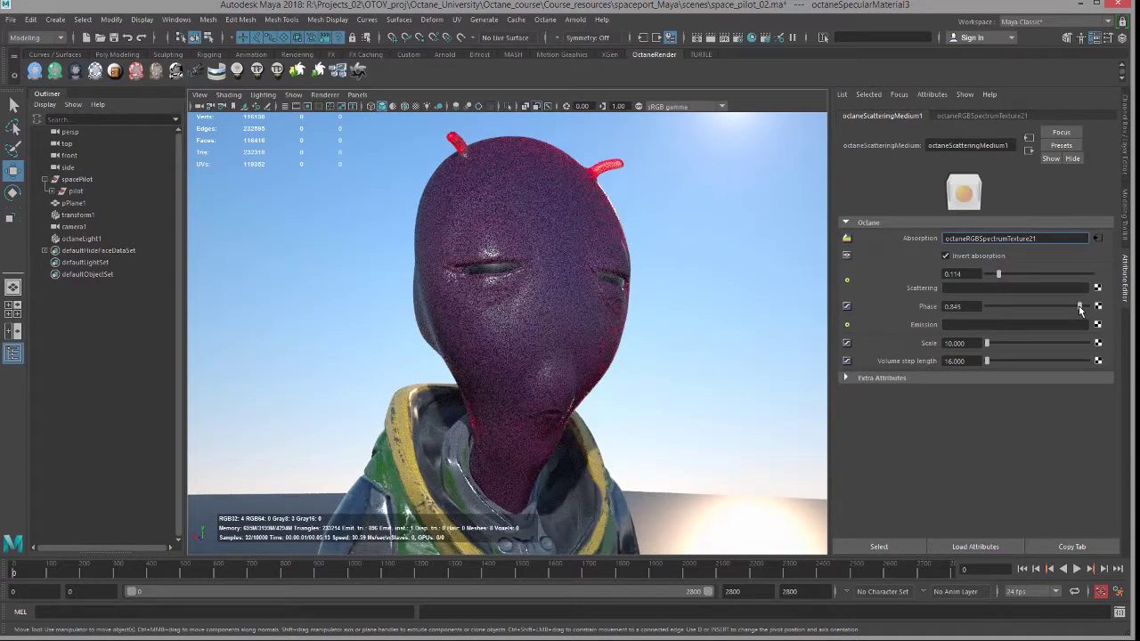
pyautogui.click(1080, 306)
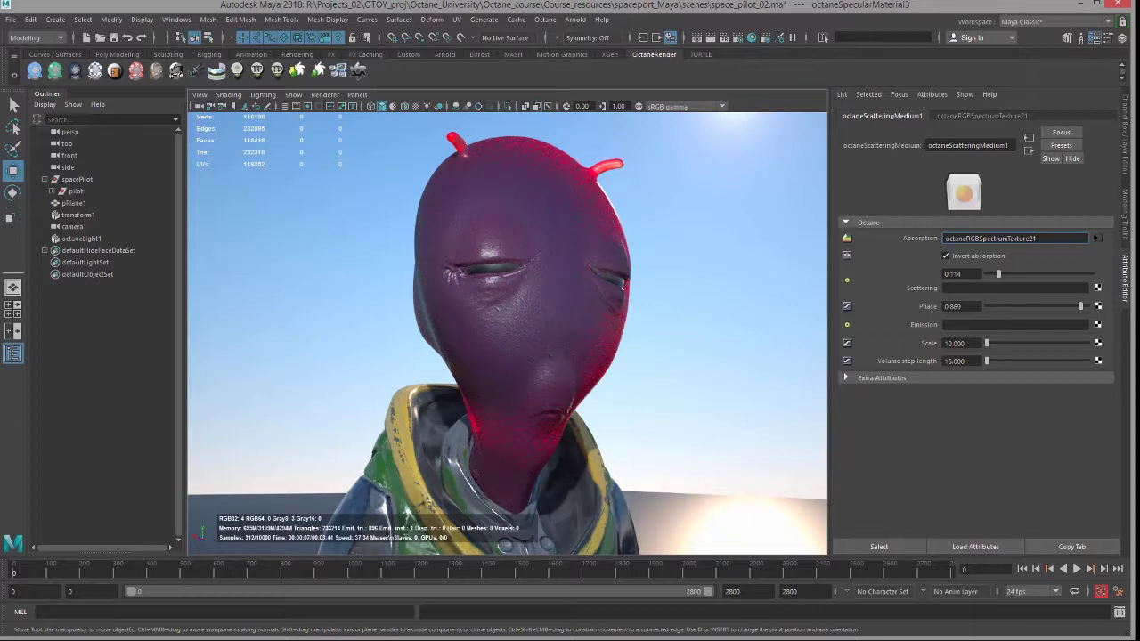
pyautogui.moveTo(1075, 309); pyautogui.dragTo(1045, 307)
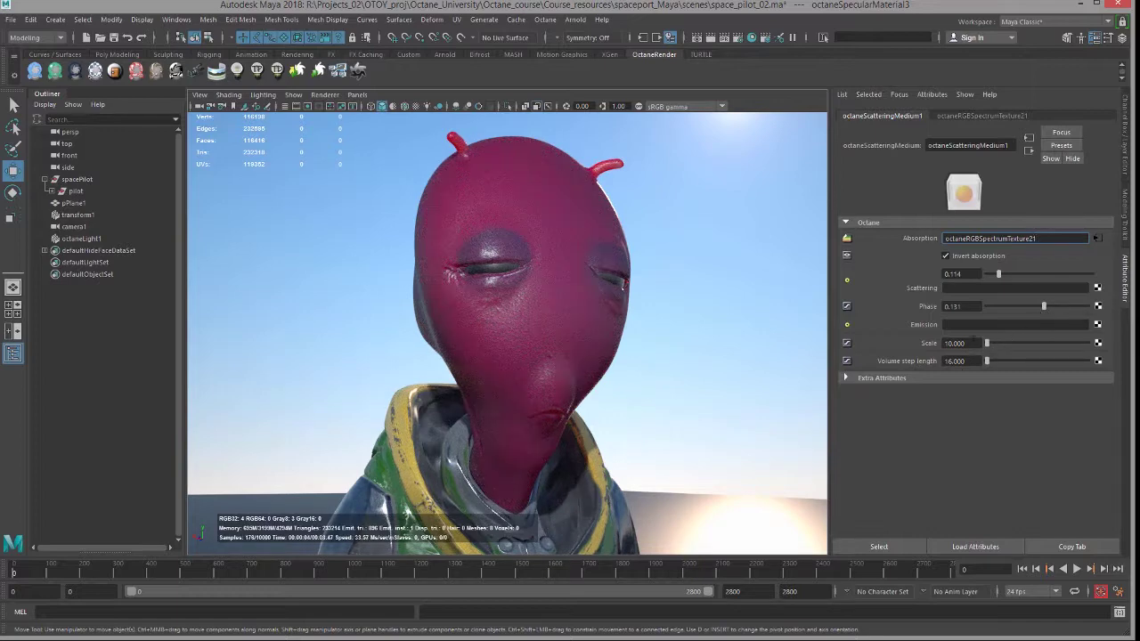
# Step: Select octaneMixMaterial3 in the Hypershade graph, set its mix amount to 0, and close the Hypershade
pyautogui.click(972, 342)
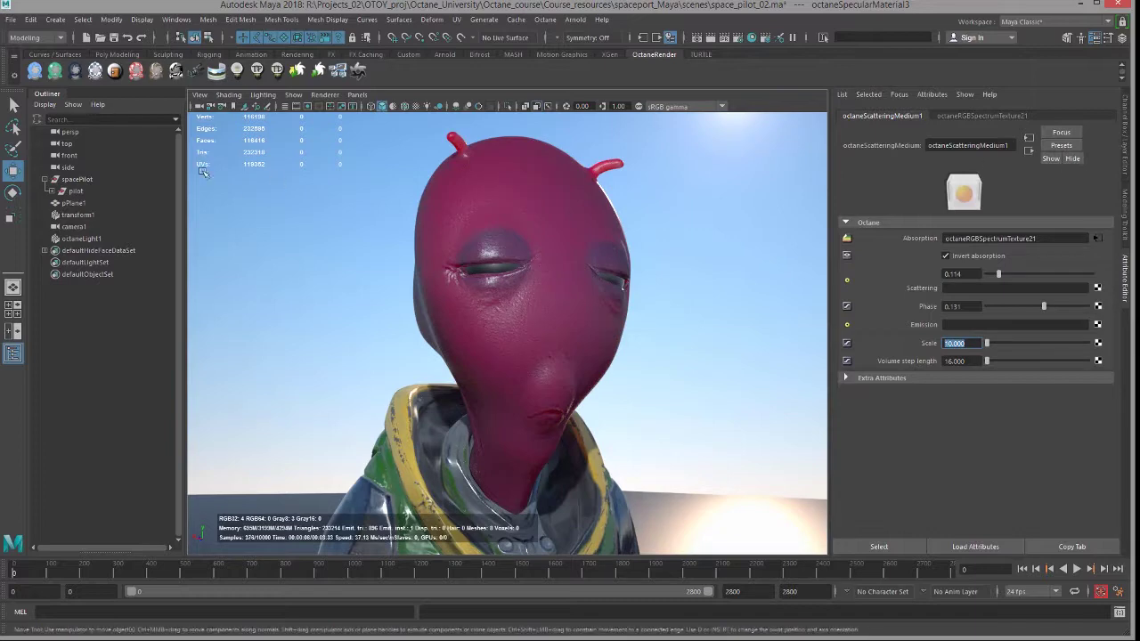
pyautogui.click(750, 36)
pyautogui.moveTo(802, 190); pyautogui.dragTo(577, 32)
pyautogui.click(546, 392)
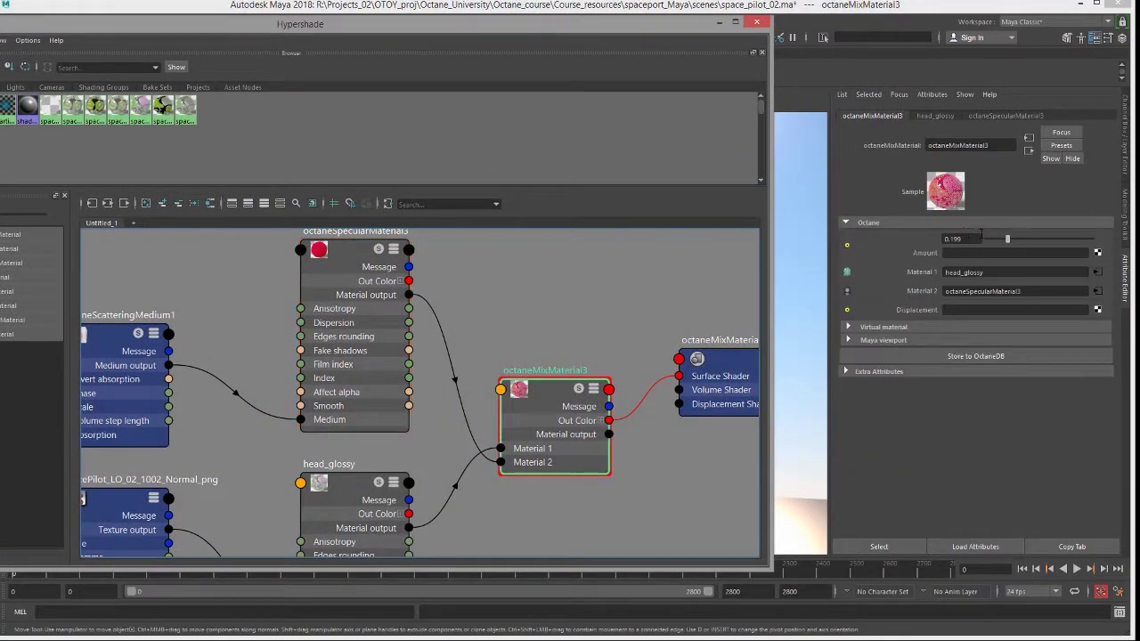
pyautogui.click(977, 238)
pyautogui.write('0')
pyautogui.press('Return')
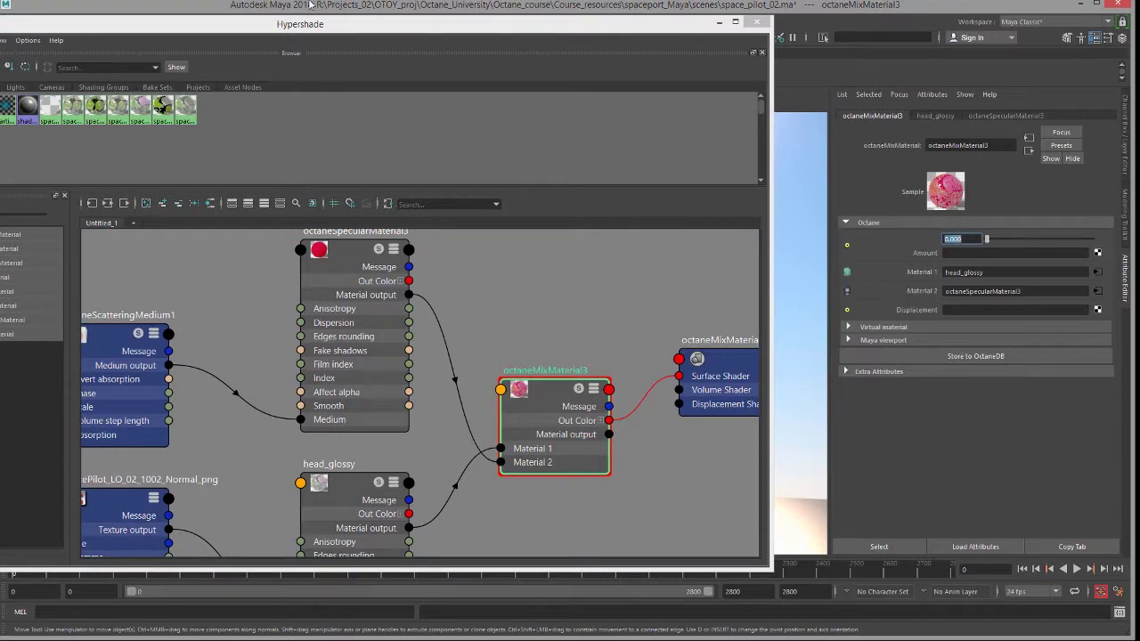
pyautogui.moveTo(623, 24); pyautogui.dragTo(77, 243)
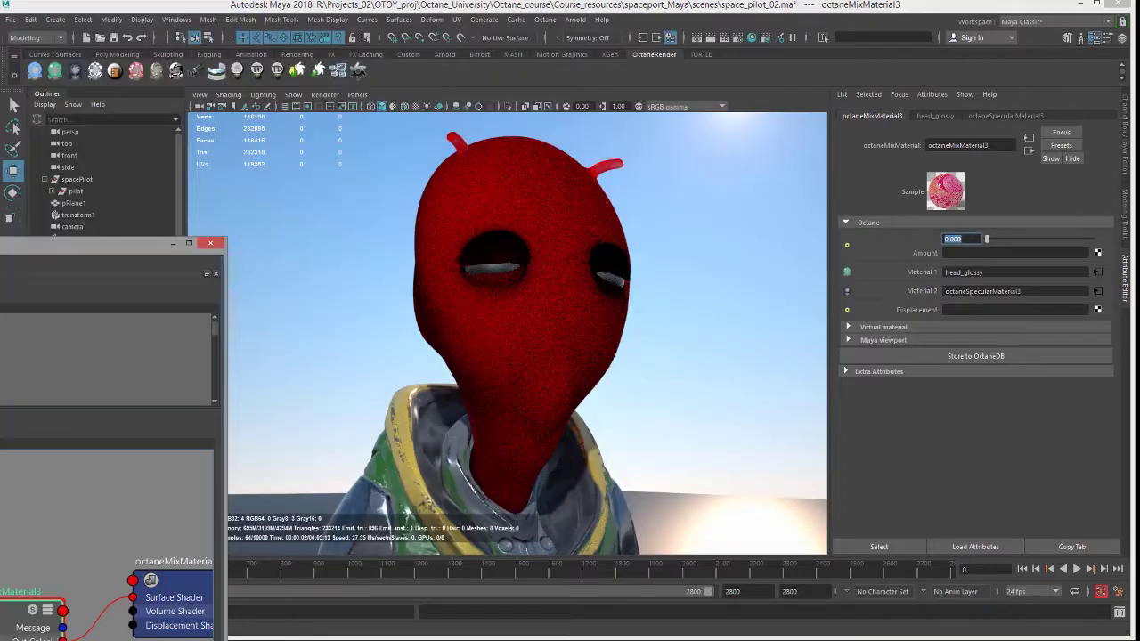
pyautogui.click(210, 243)
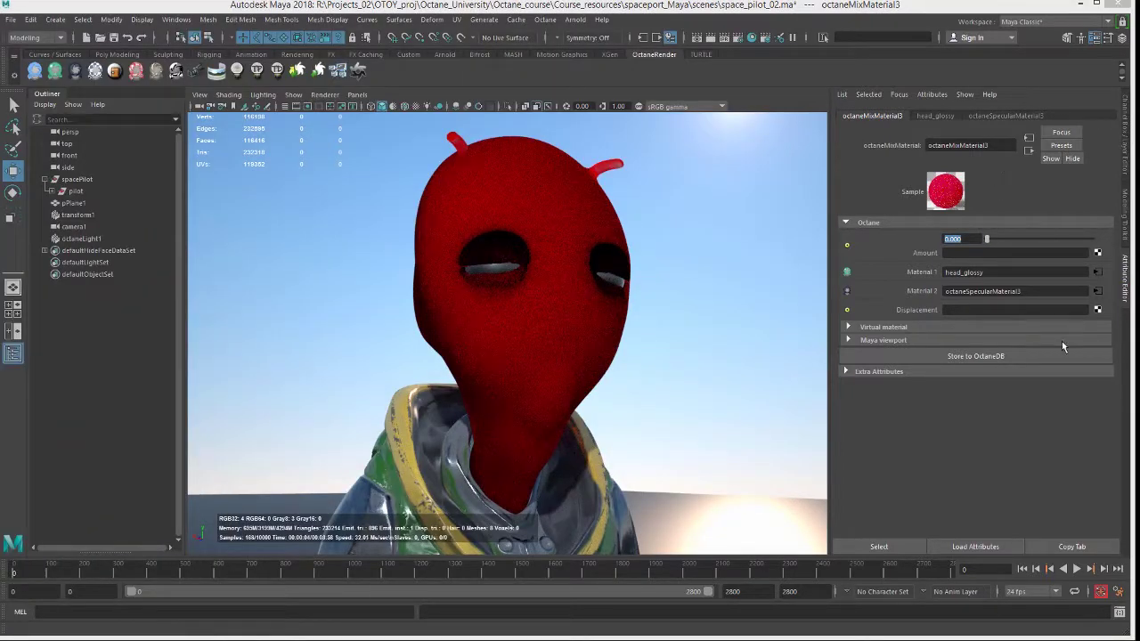
# Step: Open the scattering medium of the mix's second material, try a scale of 1, and set the scale back to 10
pyautogui.click(1098, 291)
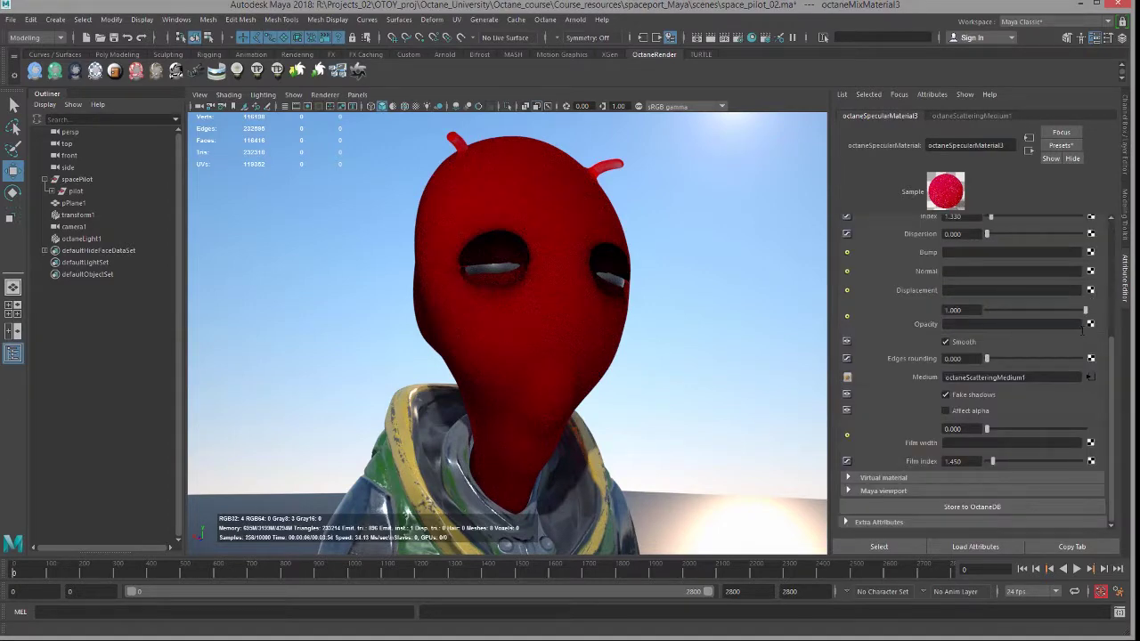
pyautogui.click(1091, 378)
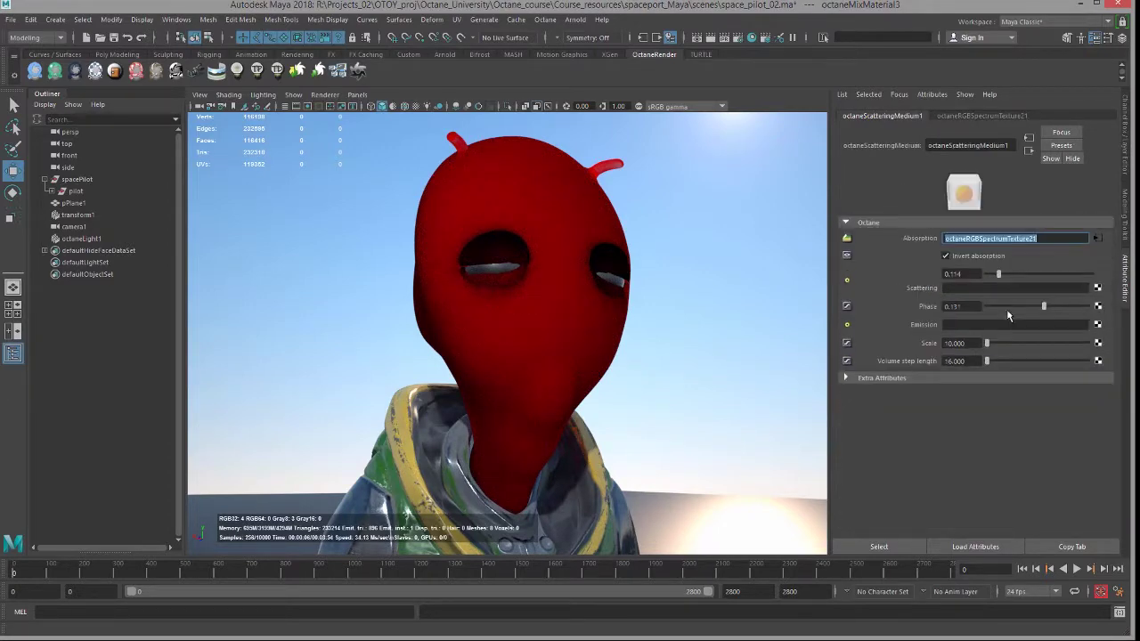
pyautogui.click(954, 342)
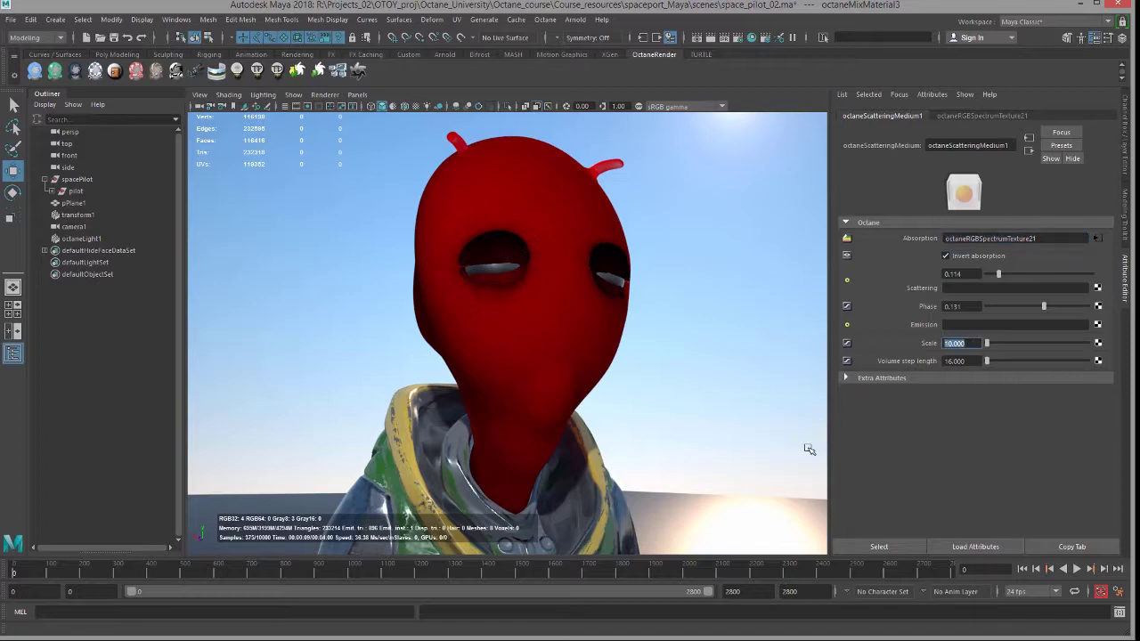
pyautogui.write('1')
pyautogui.press('Return')
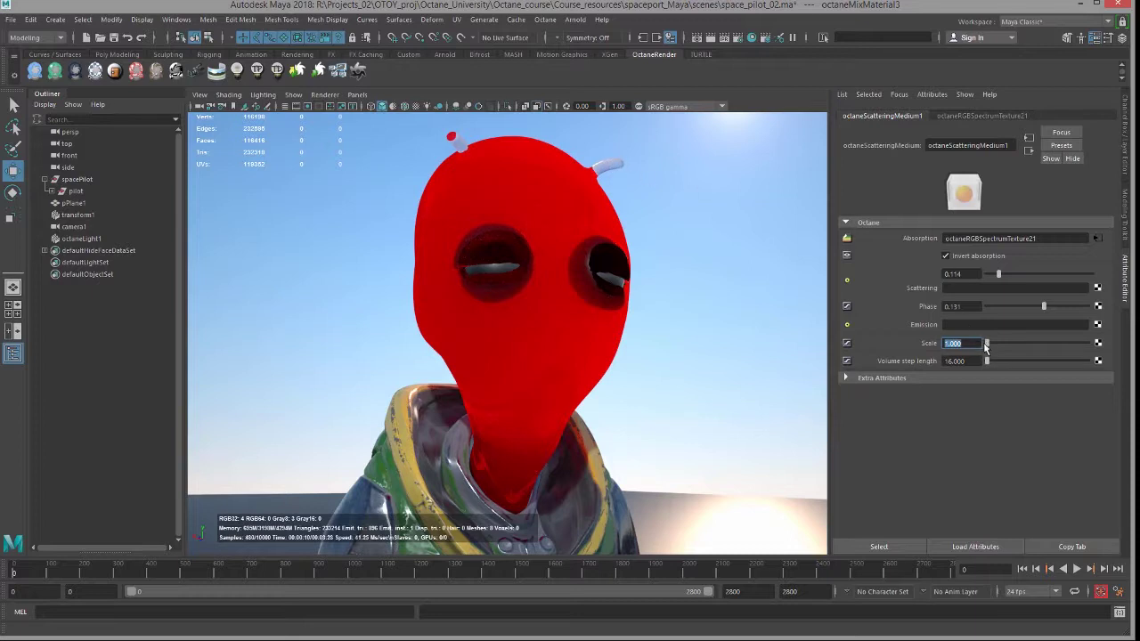
pyautogui.write('10')
pyautogui.press('Return')
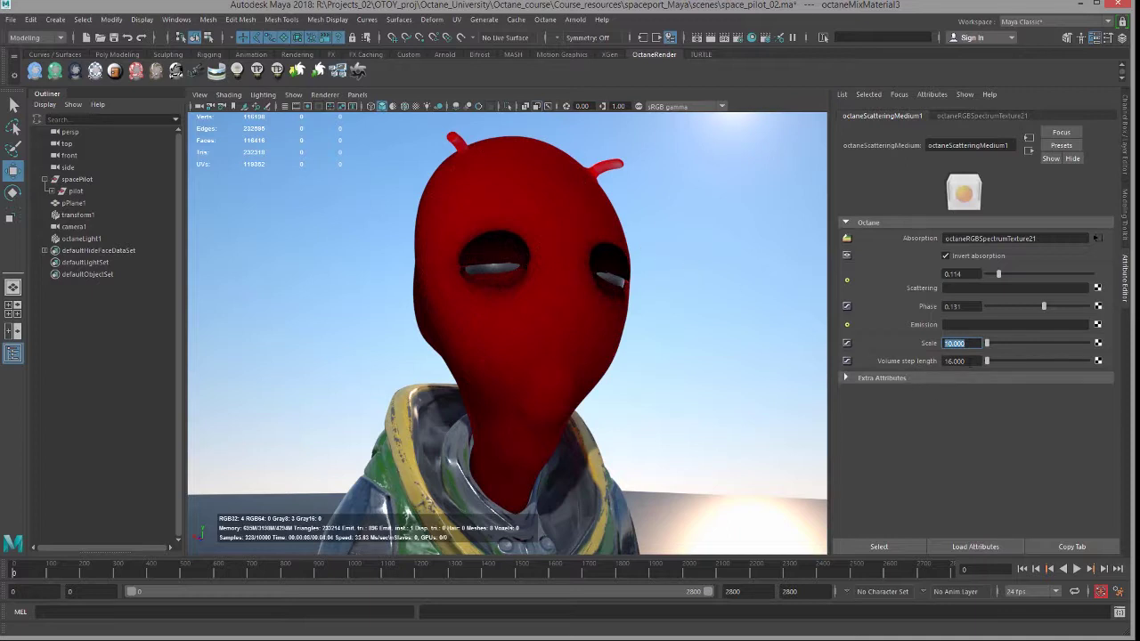
# Step: Set the scattering medium's volume step length to 4
pyautogui.press('Tab')
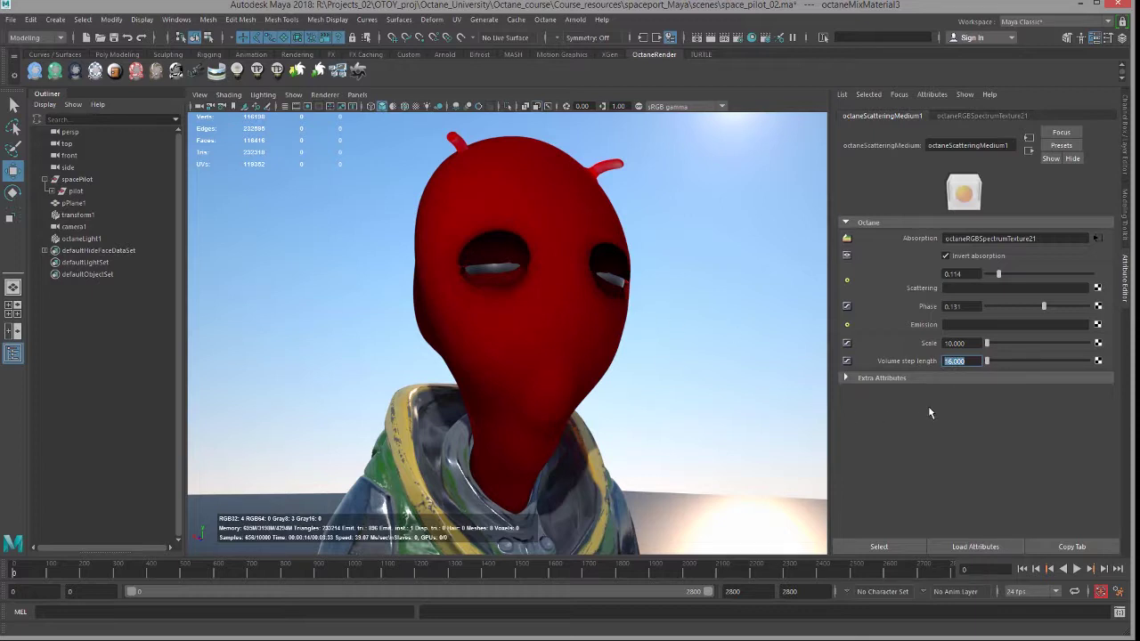
pyautogui.write('4')
pyautogui.press('Return')
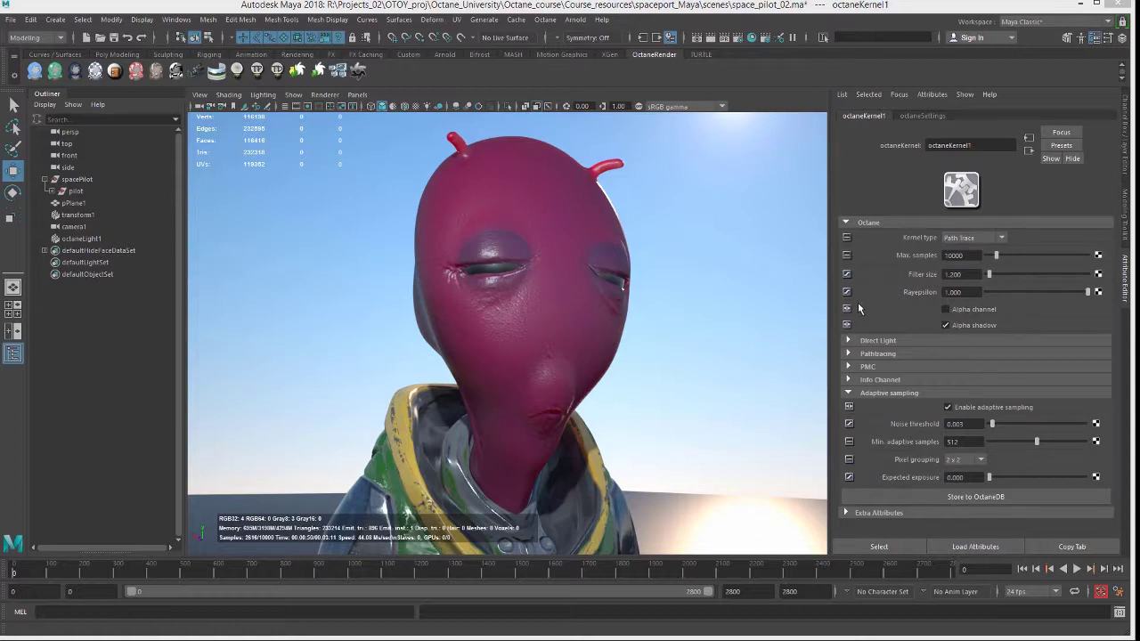
# Step: Try the Direct Light kernel type on octaneKernel1 and return it to Path Trace
pyautogui.click(970, 238)
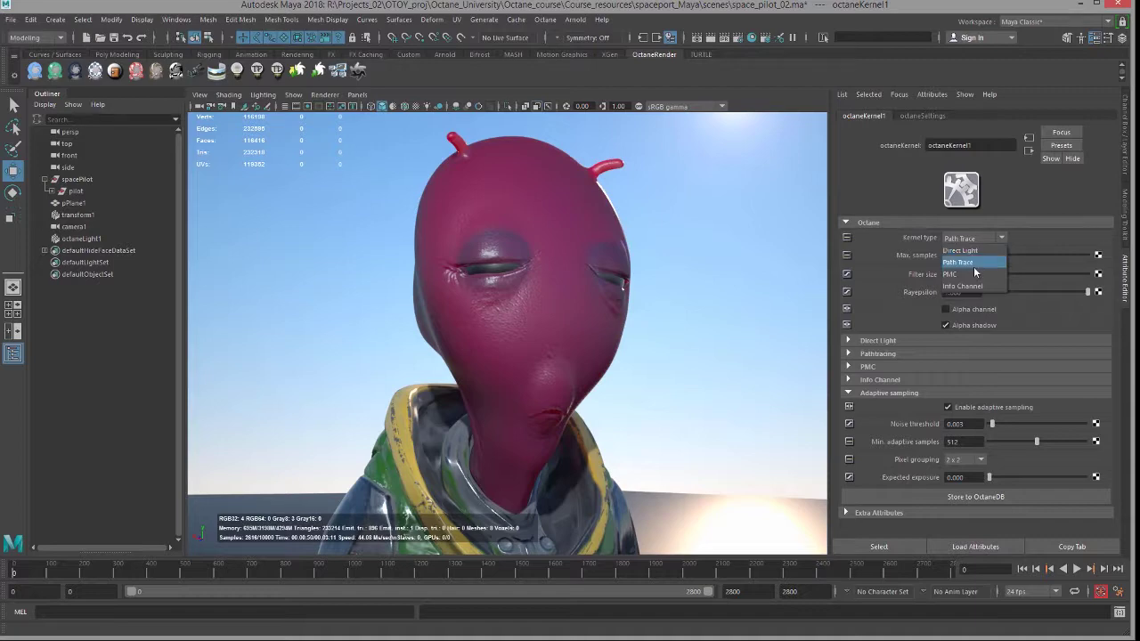
pyautogui.click(964, 251)
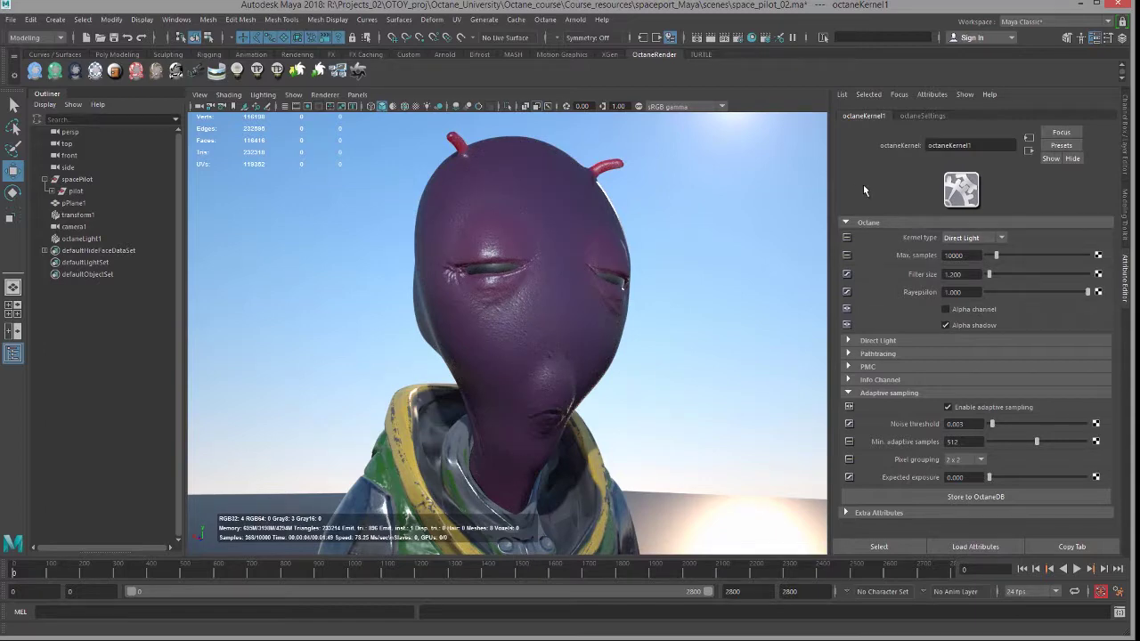
pyautogui.click(977, 239)
pyautogui.click(970, 262)
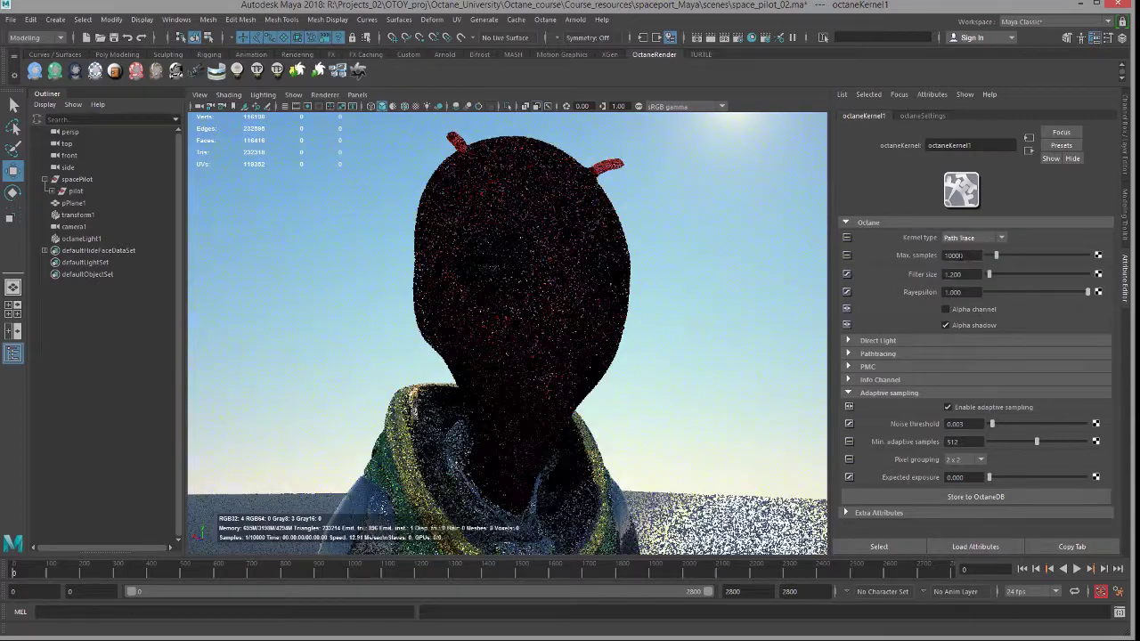